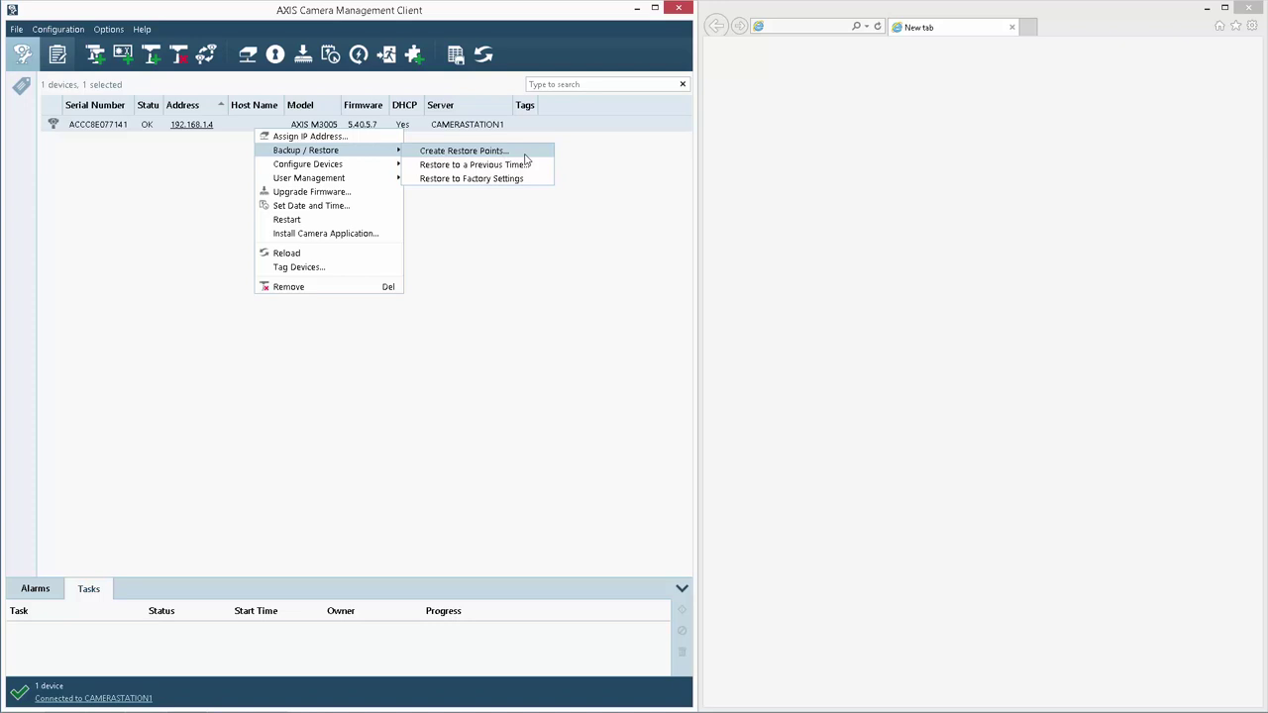
Create a restore point for the selected AXIS M3005 camera with the description "Manual restore point".
click(525, 154)
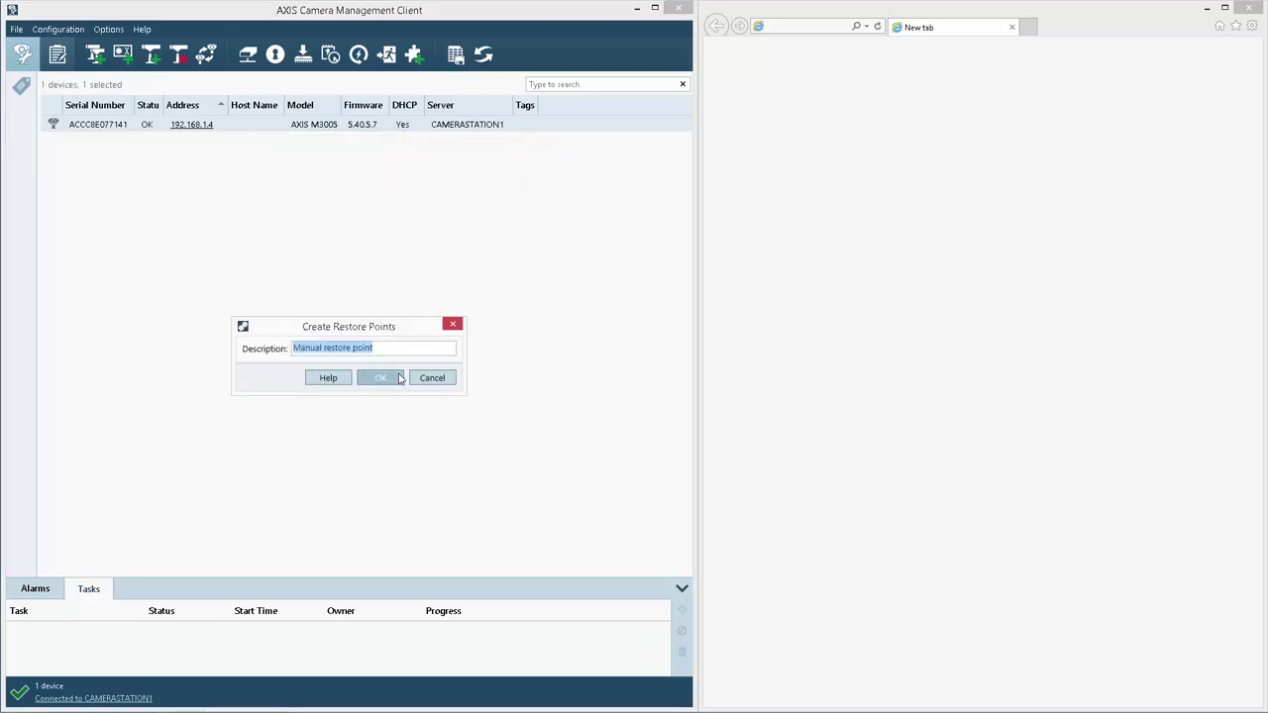
click(380, 378)
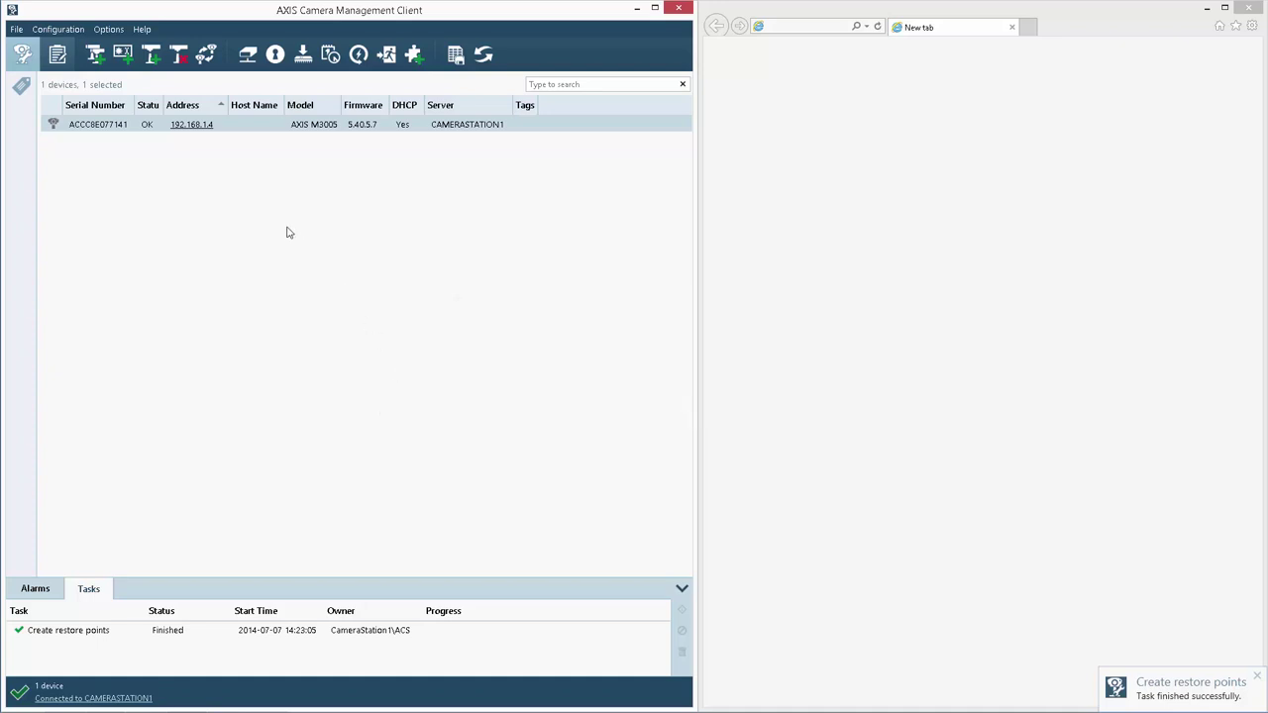
Open the camera's web page from its address, open Live View in a separate tab, and set the stream profile to Balanced.
click(207, 125)
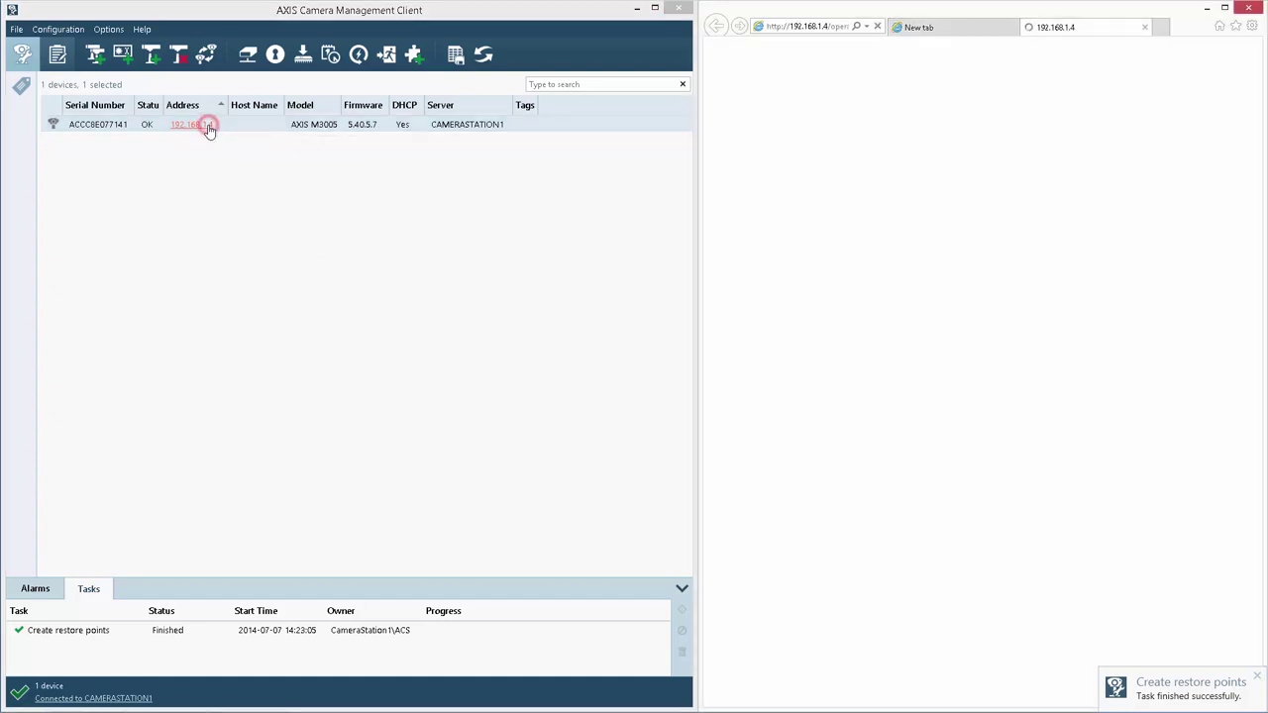
click(1014, 30)
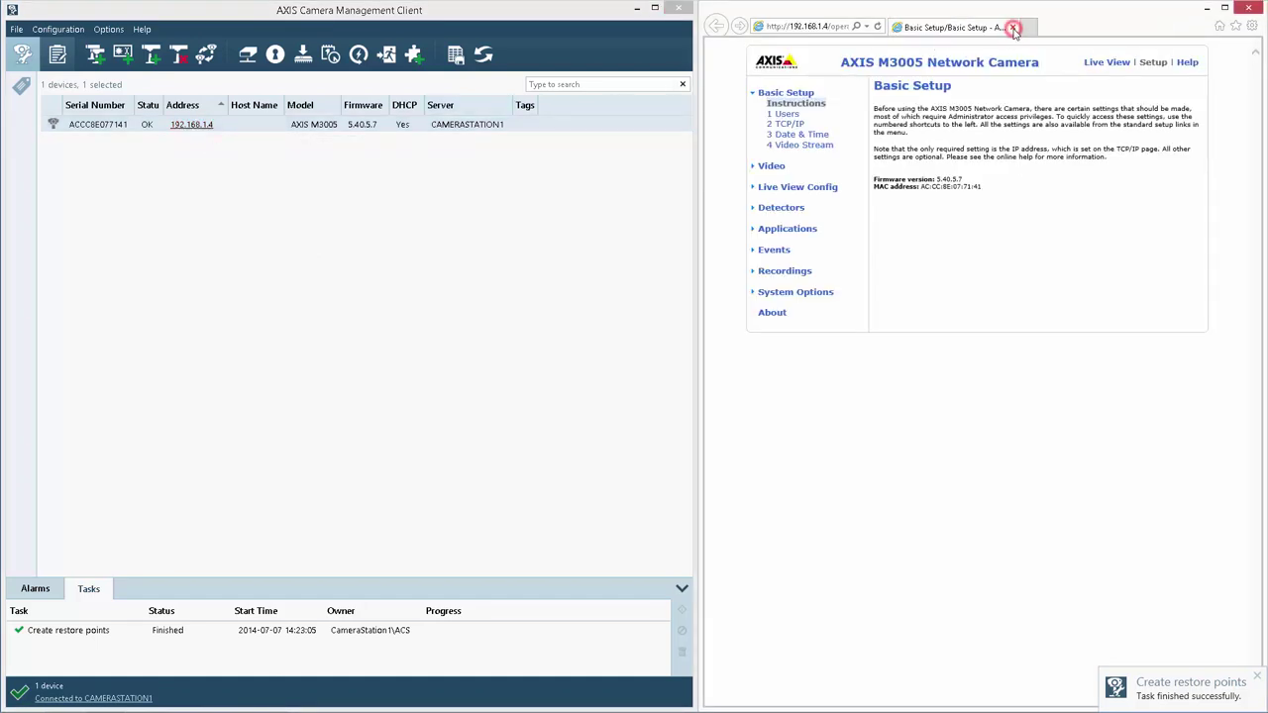
right_click(1105, 63)
click(1132, 86)
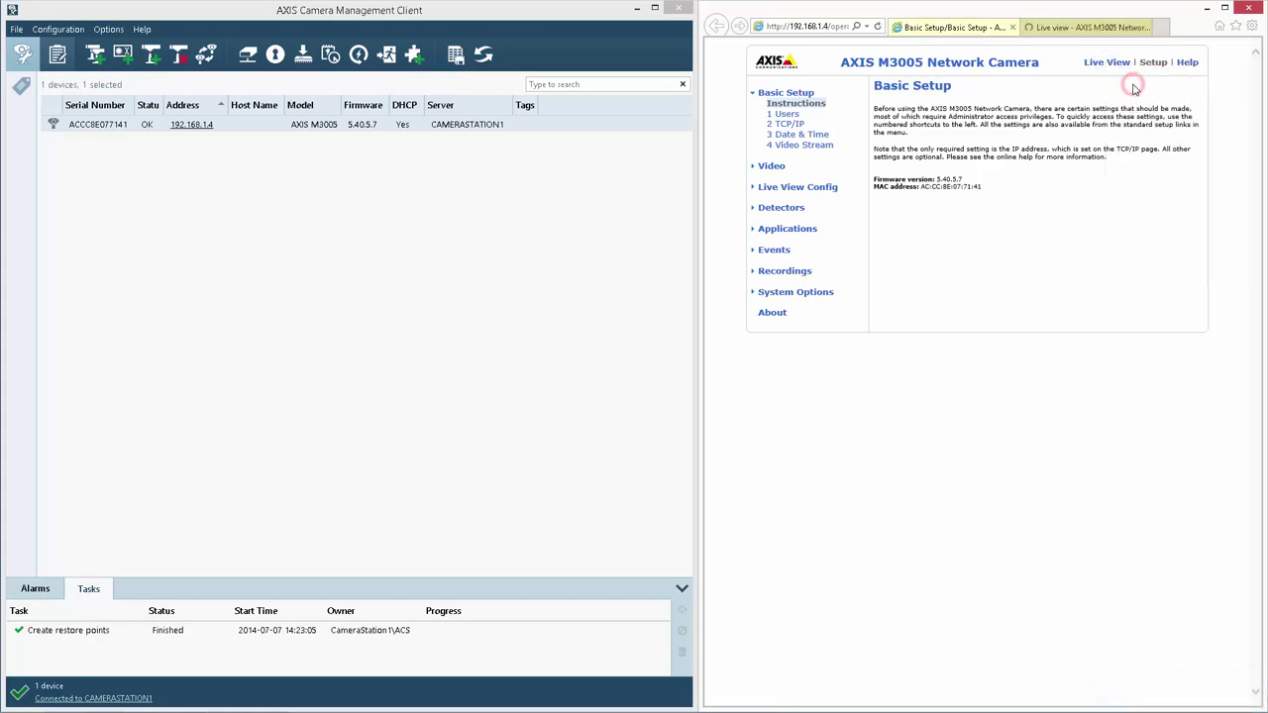
click(1100, 30)
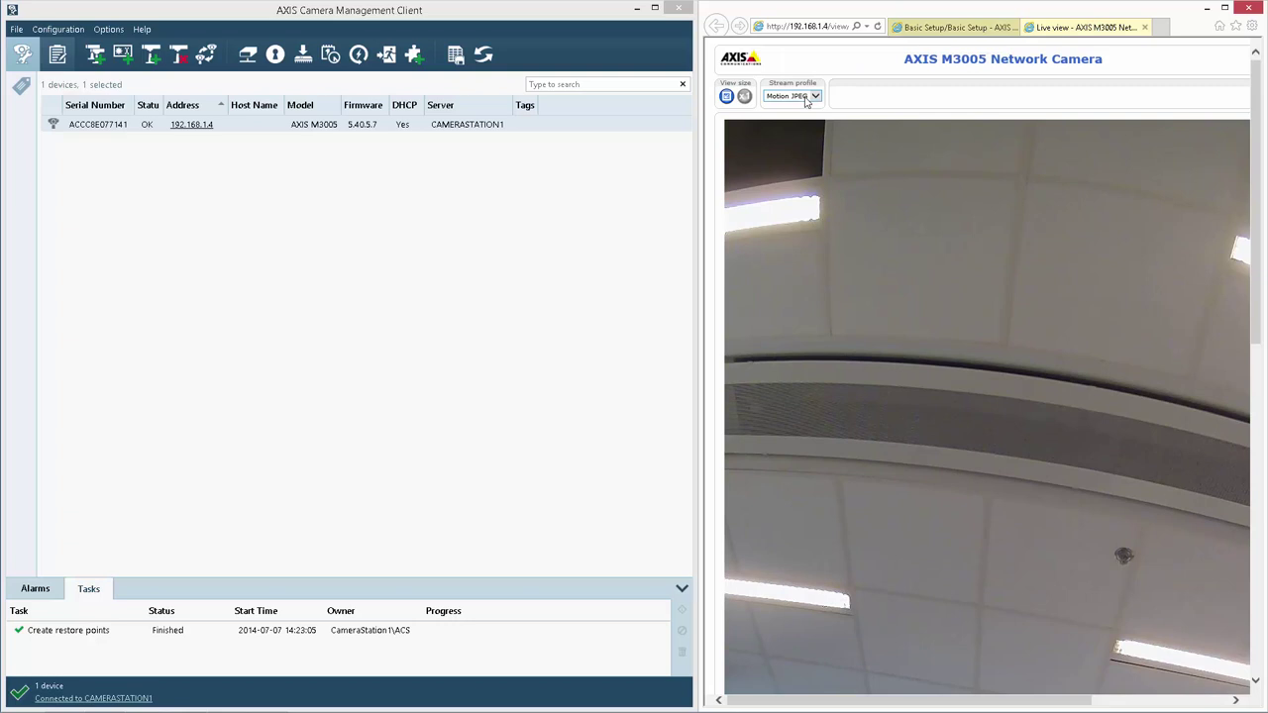
click(812, 97)
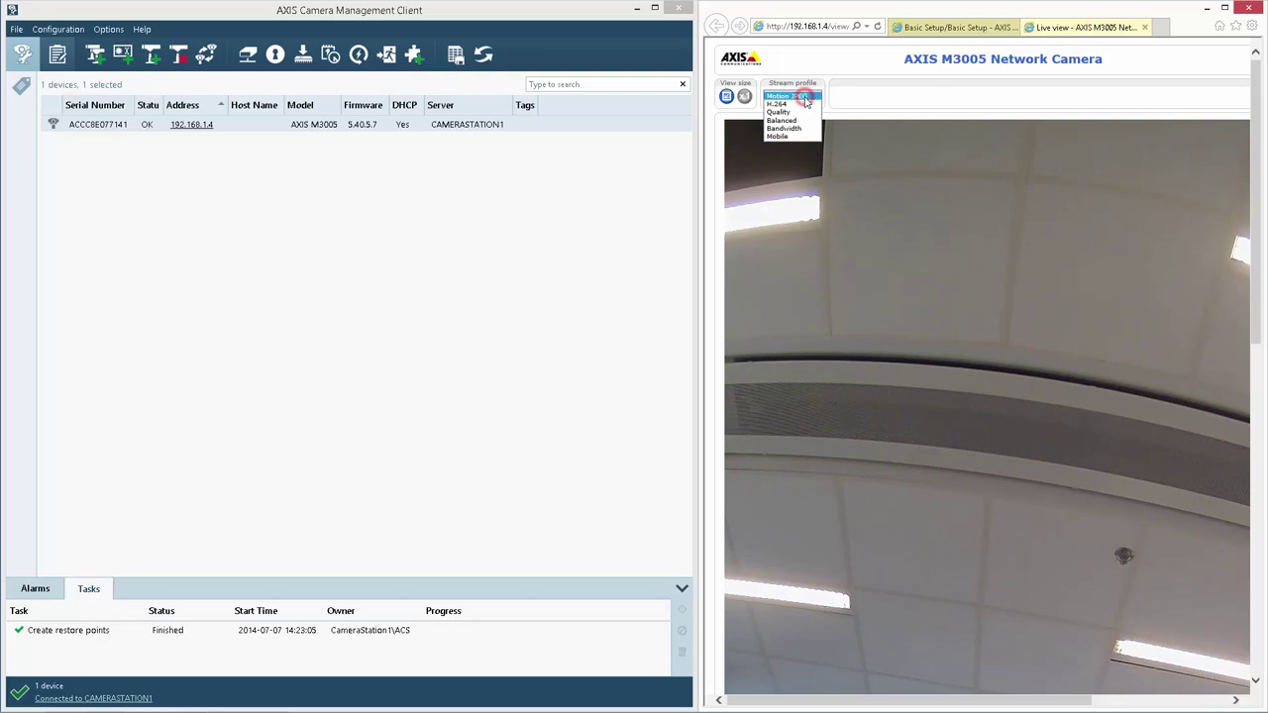
click(785, 121)
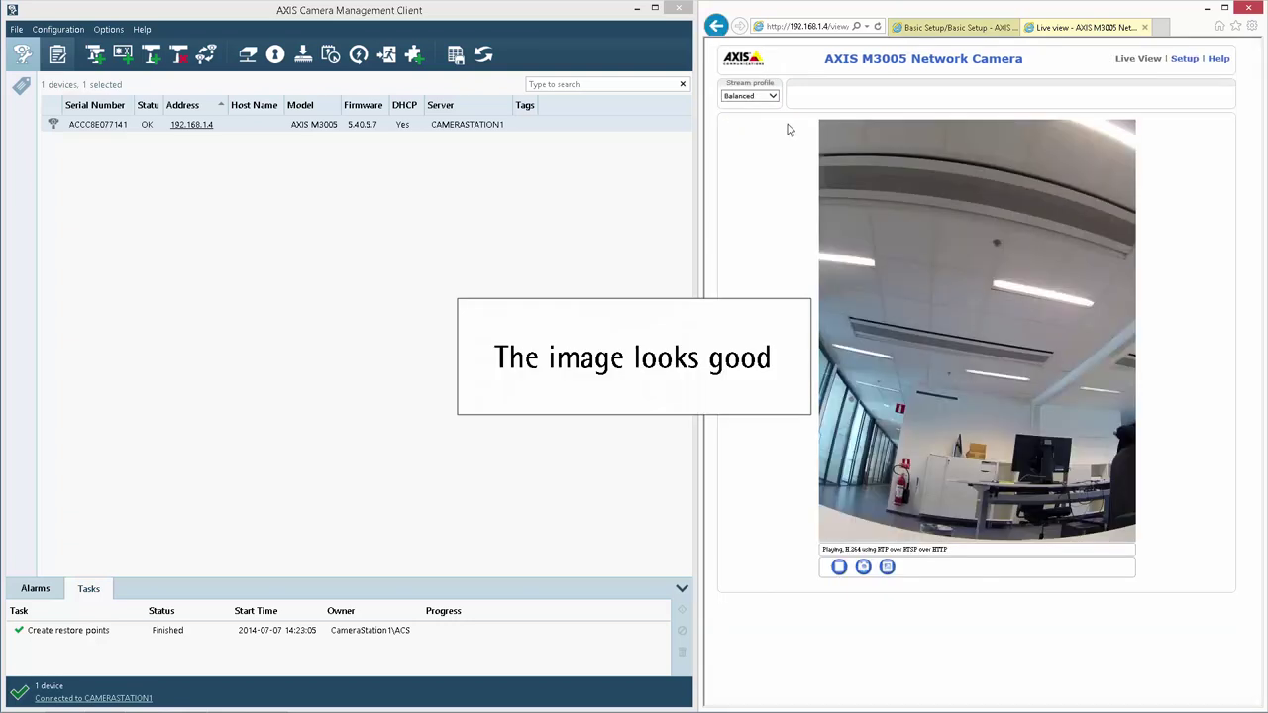
In the camera's video Camera Settings, set color level, brightness, sharpness and contrast to 100.
click(927, 28)
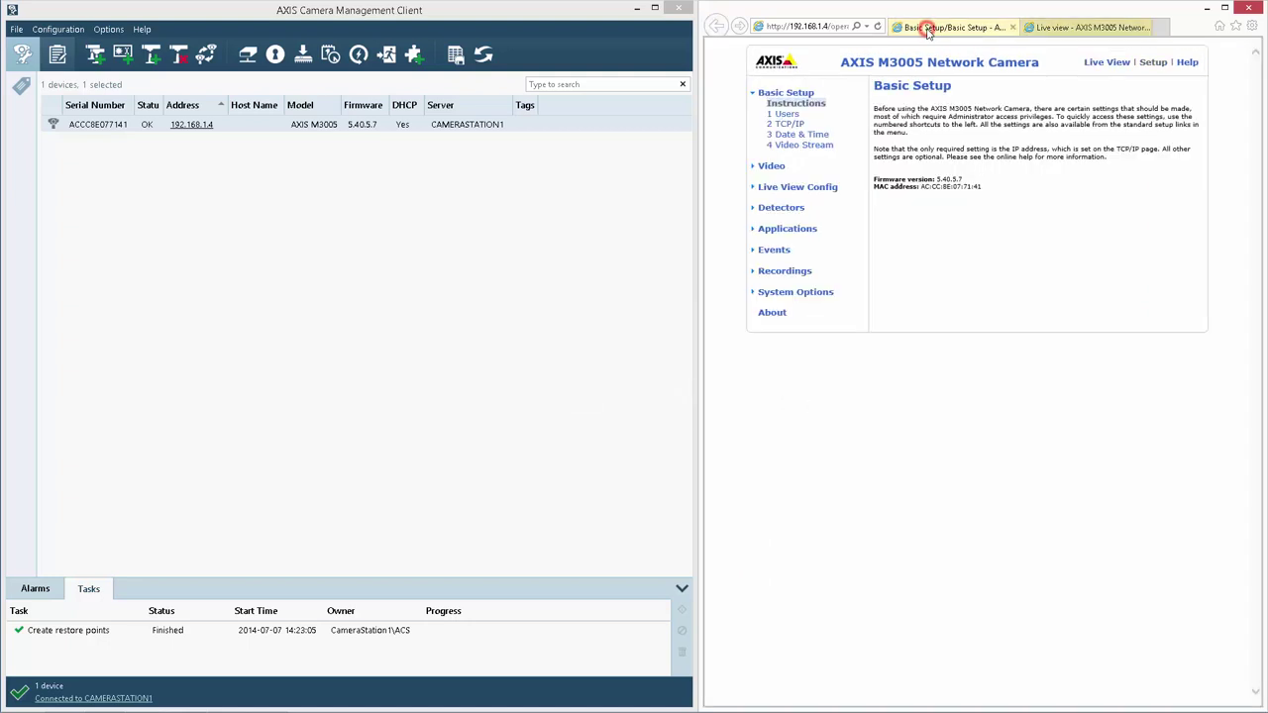
click(774, 167)
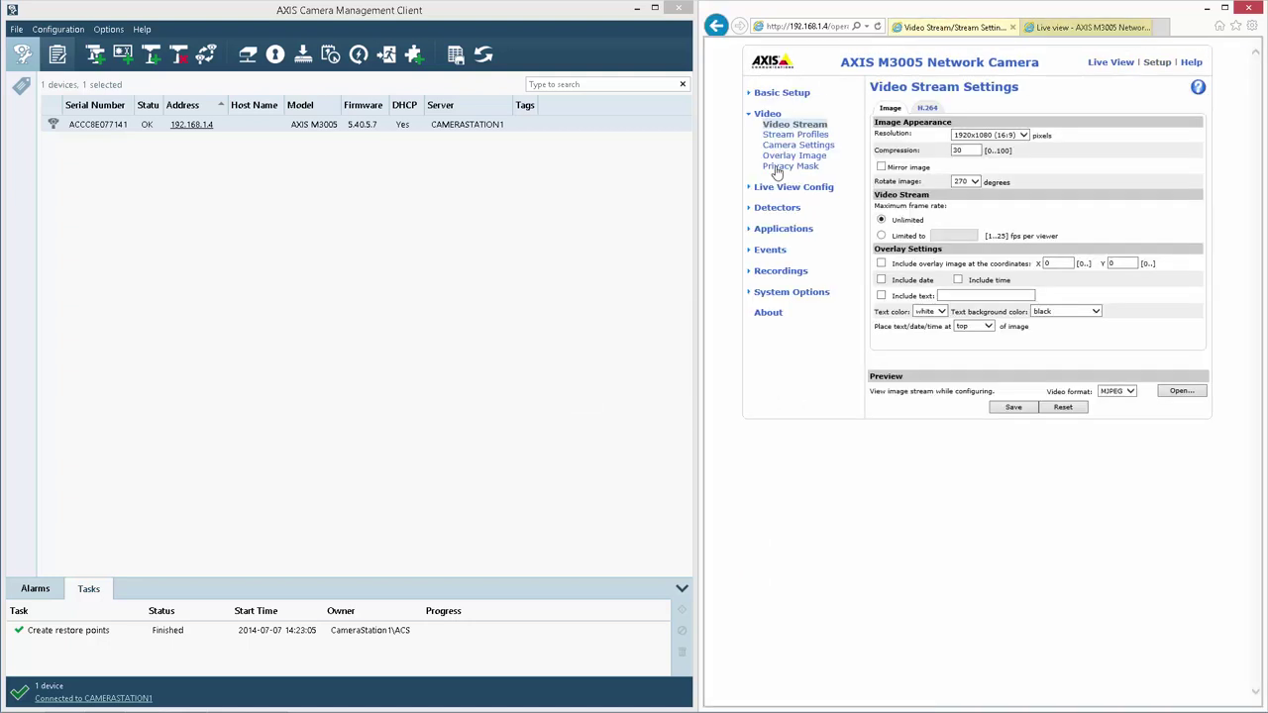
click(786, 144)
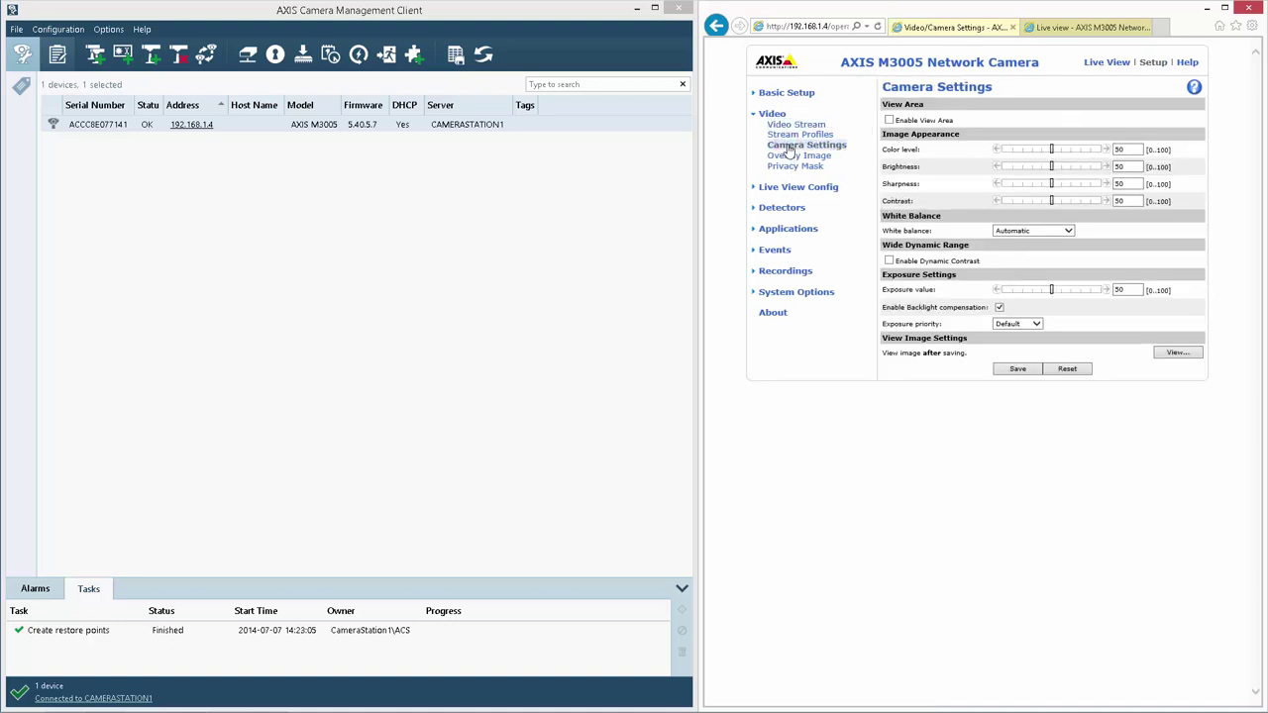
click(1053, 150)
click(1053, 166)
click(1053, 184)
click(1053, 201)
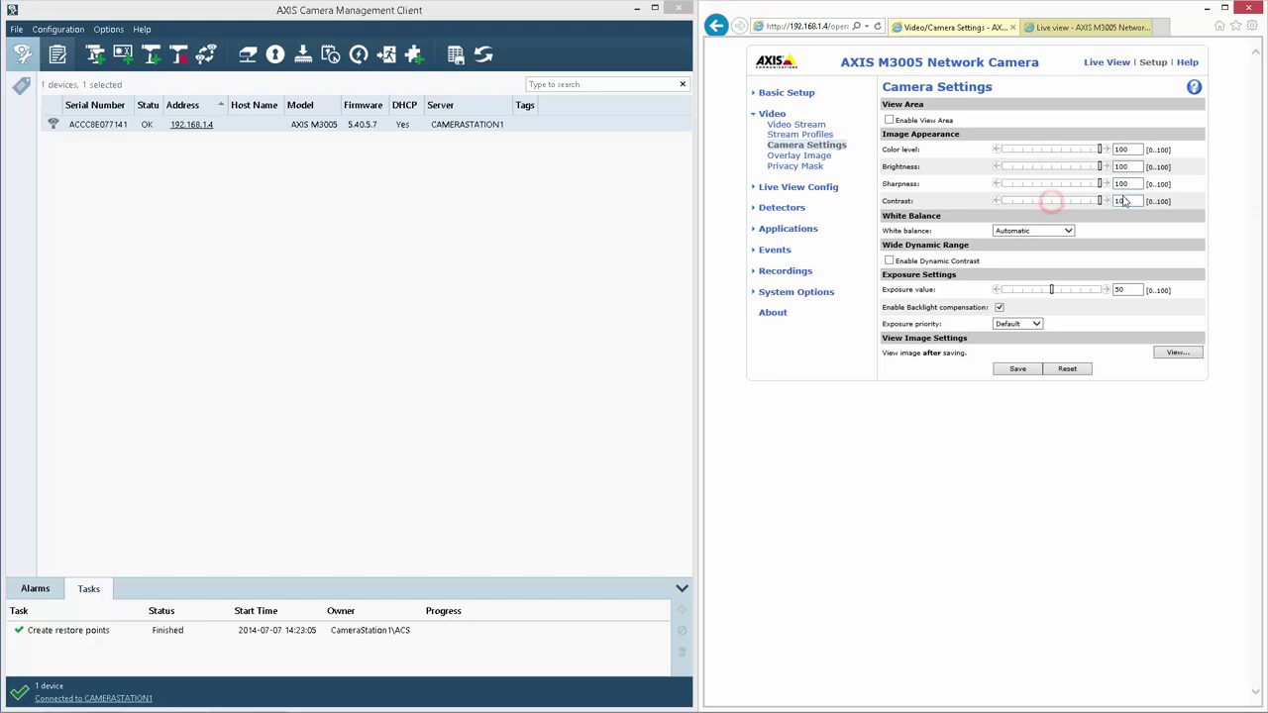
Set the white balance to Fixed Outdoor 1, save the camera settings, and check the image in Live View.
click(1064, 231)
click(1045, 248)
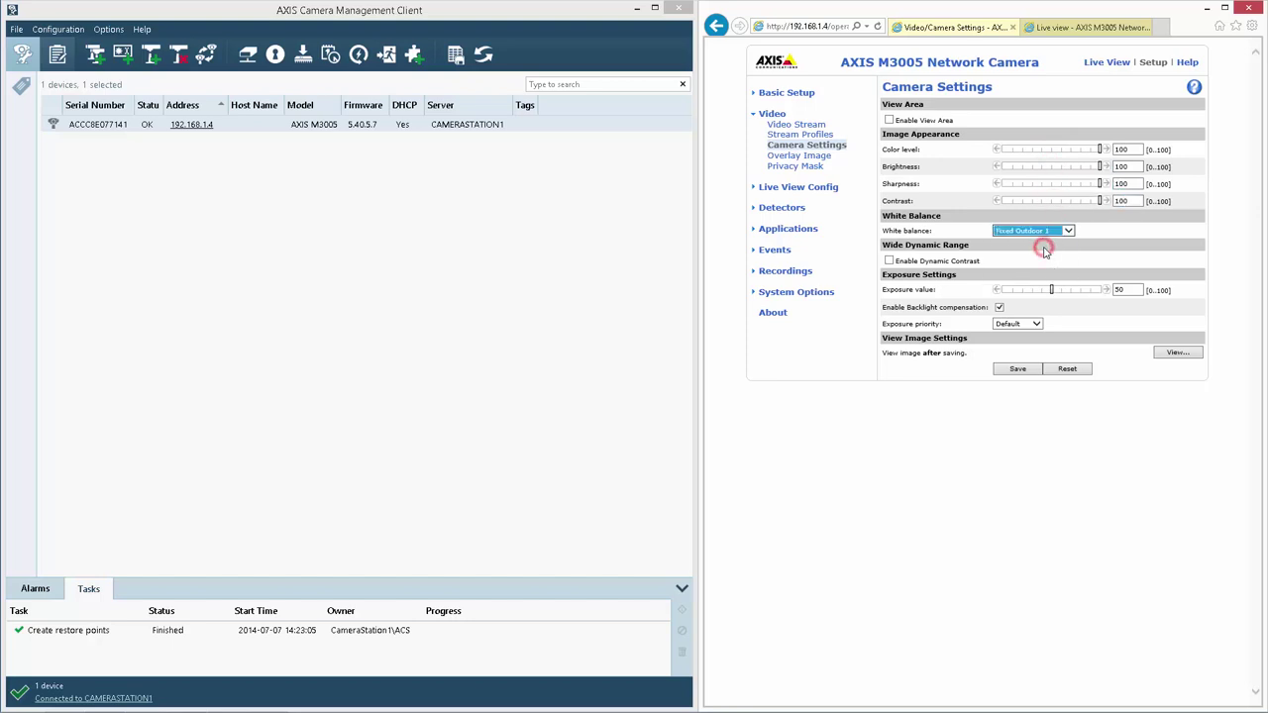
click(1020, 370)
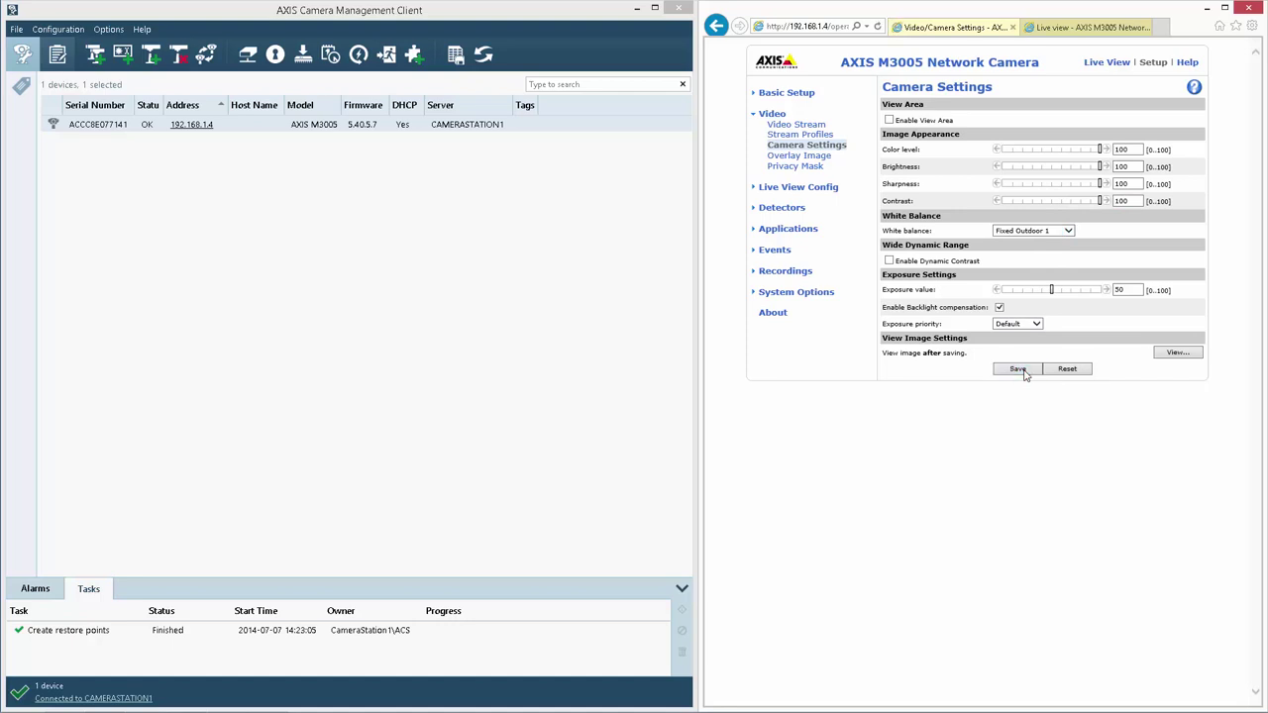
click(1075, 28)
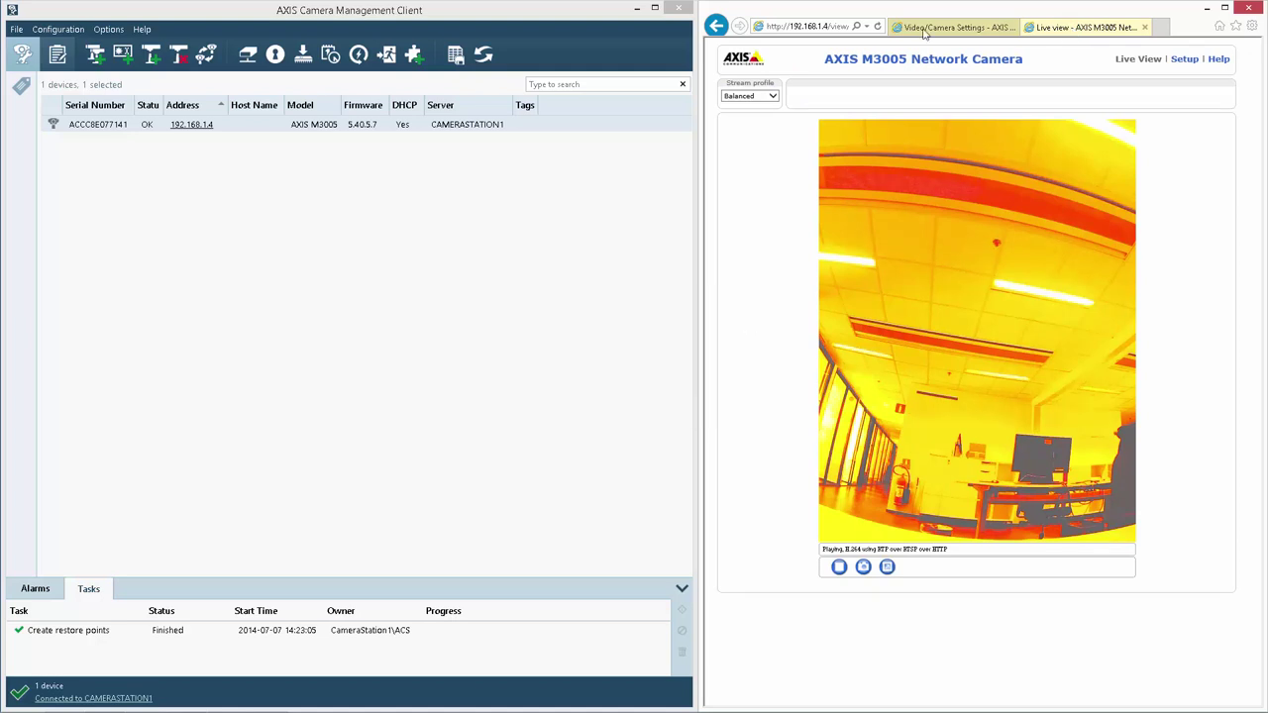
right_click(247, 126)
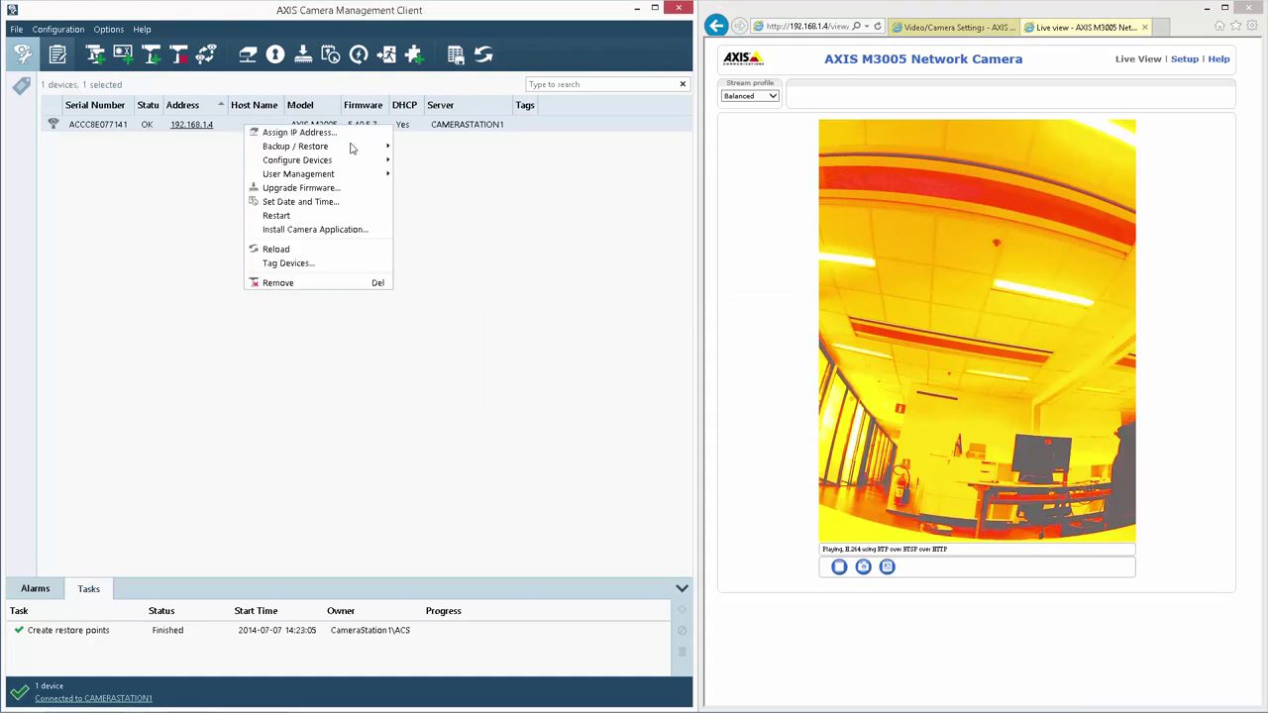
mouse_move(352, 150)
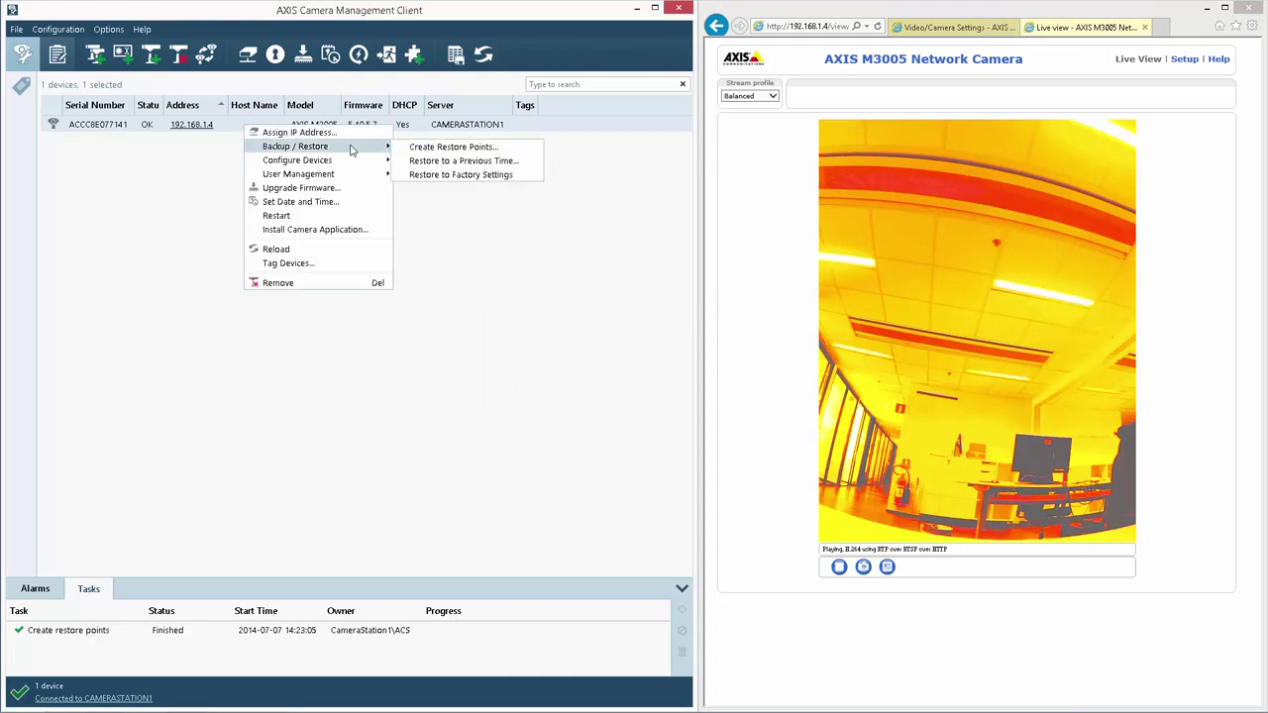
click(535, 161)
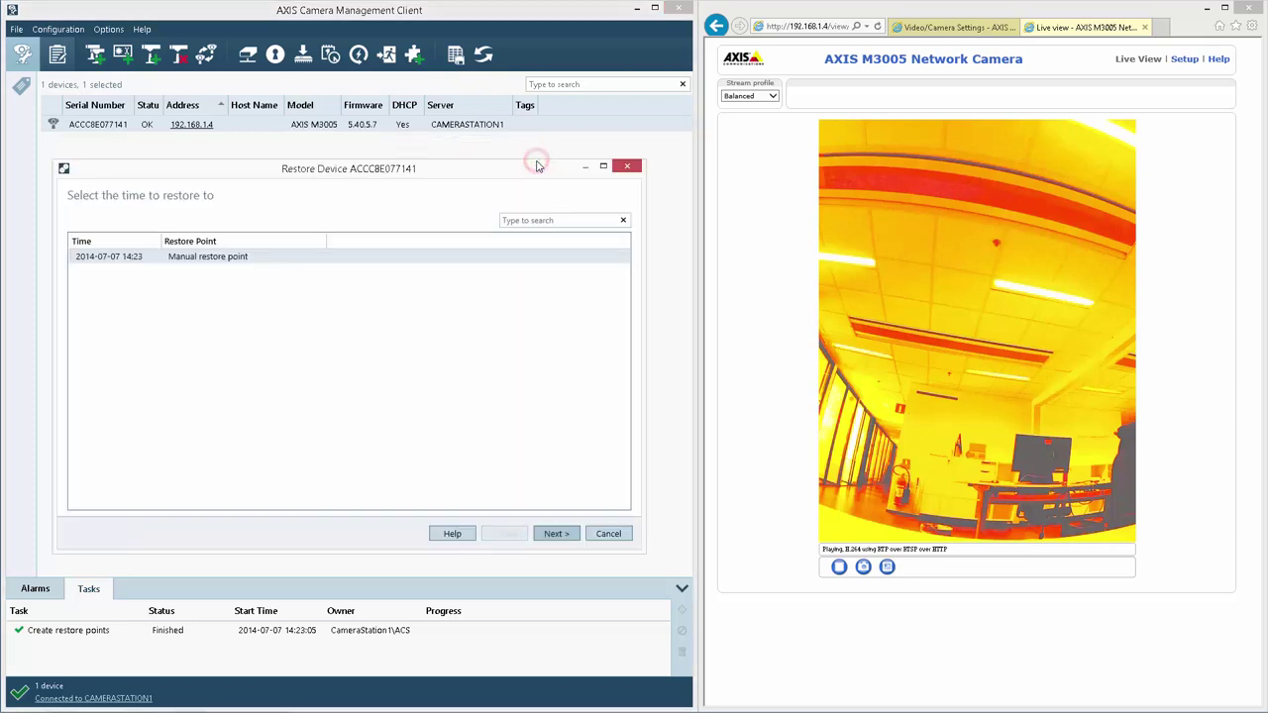
click(280, 258)
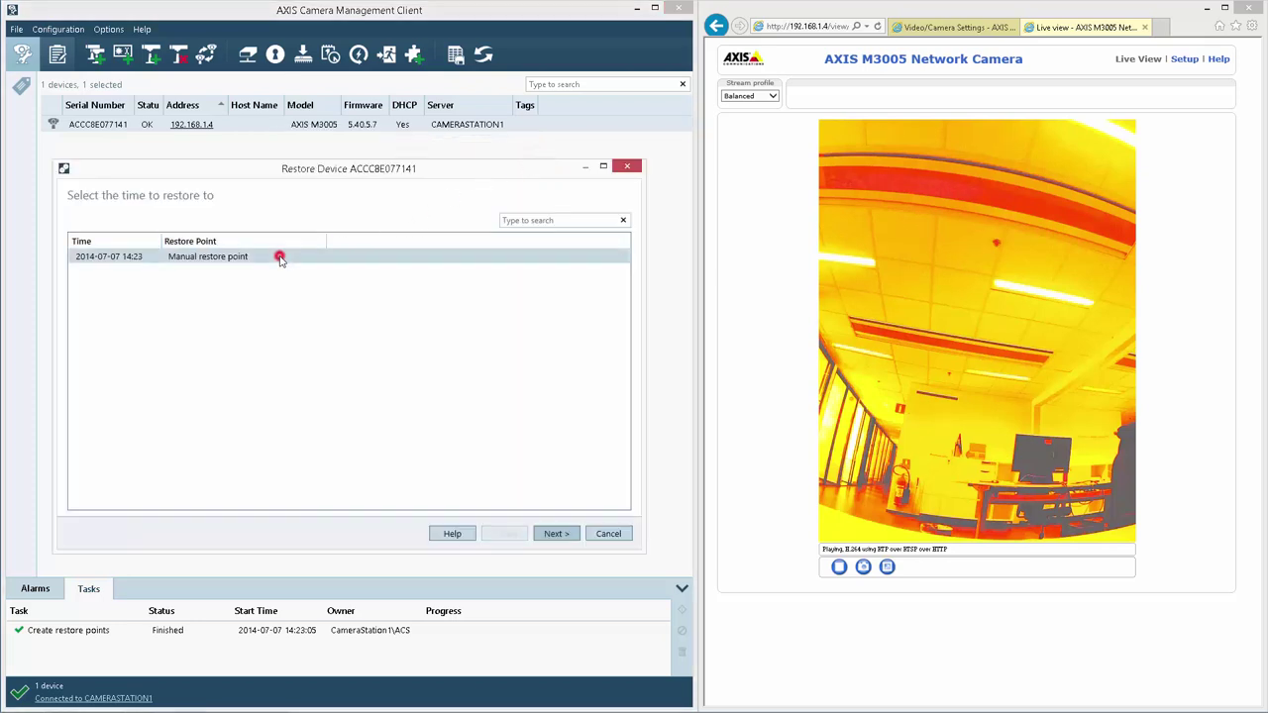
click(573, 535)
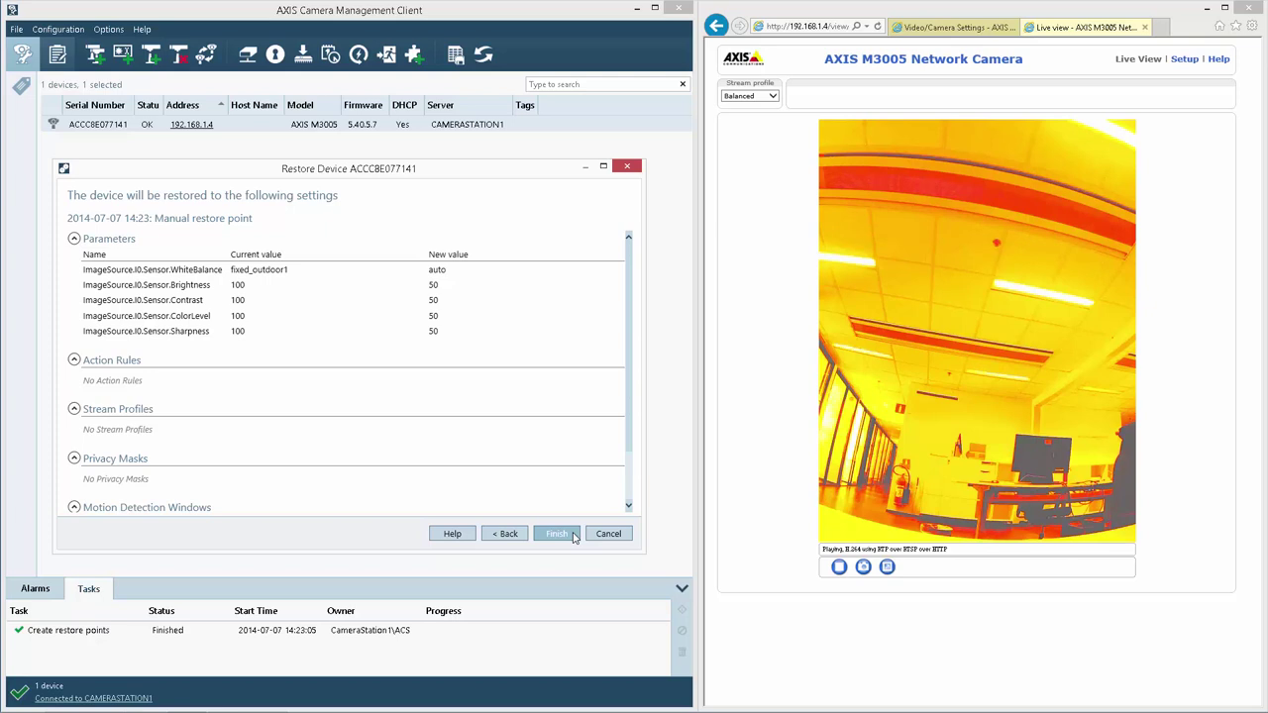
click(556, 534)
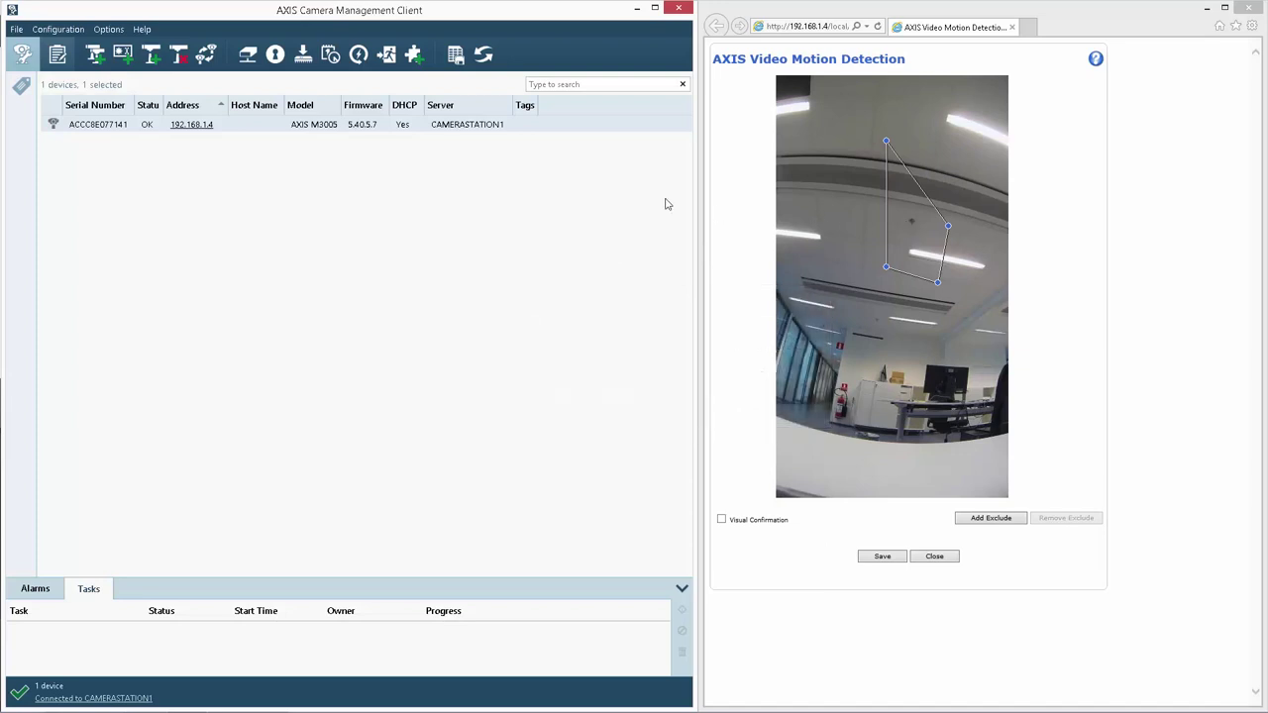
right_click(261, 130)
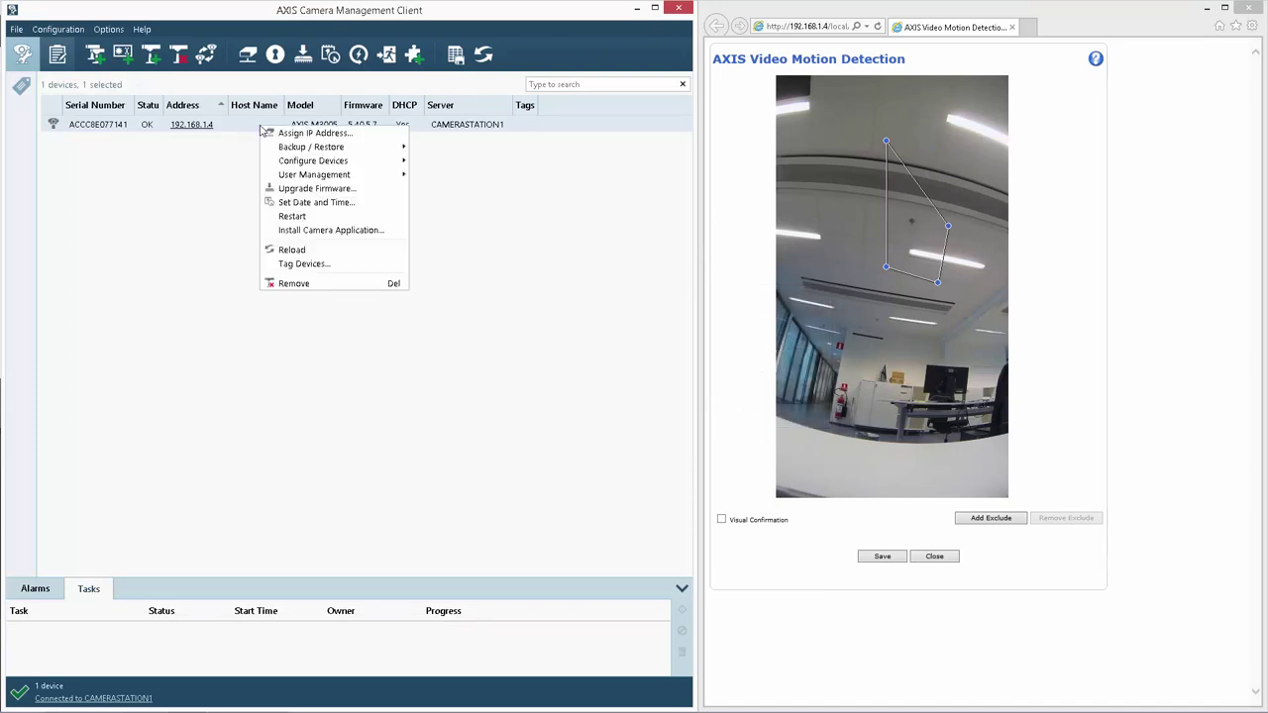
mouse_move(371, 157)
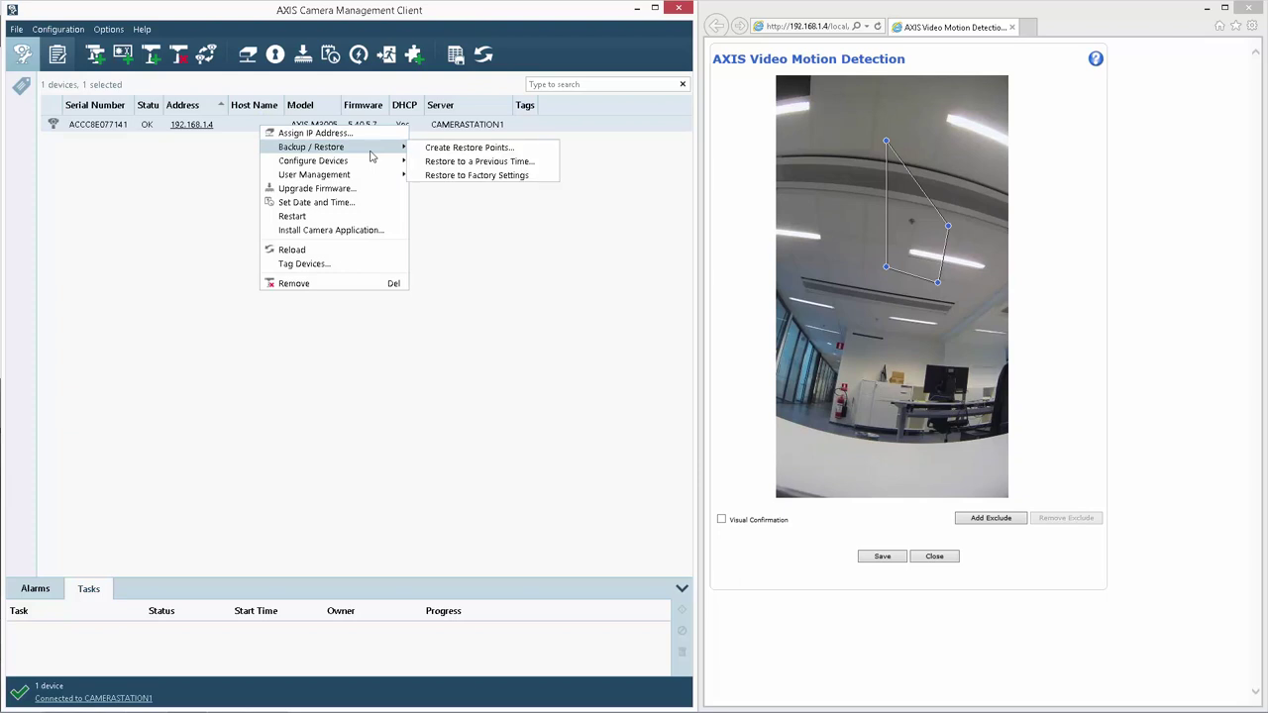
click(486, 162)
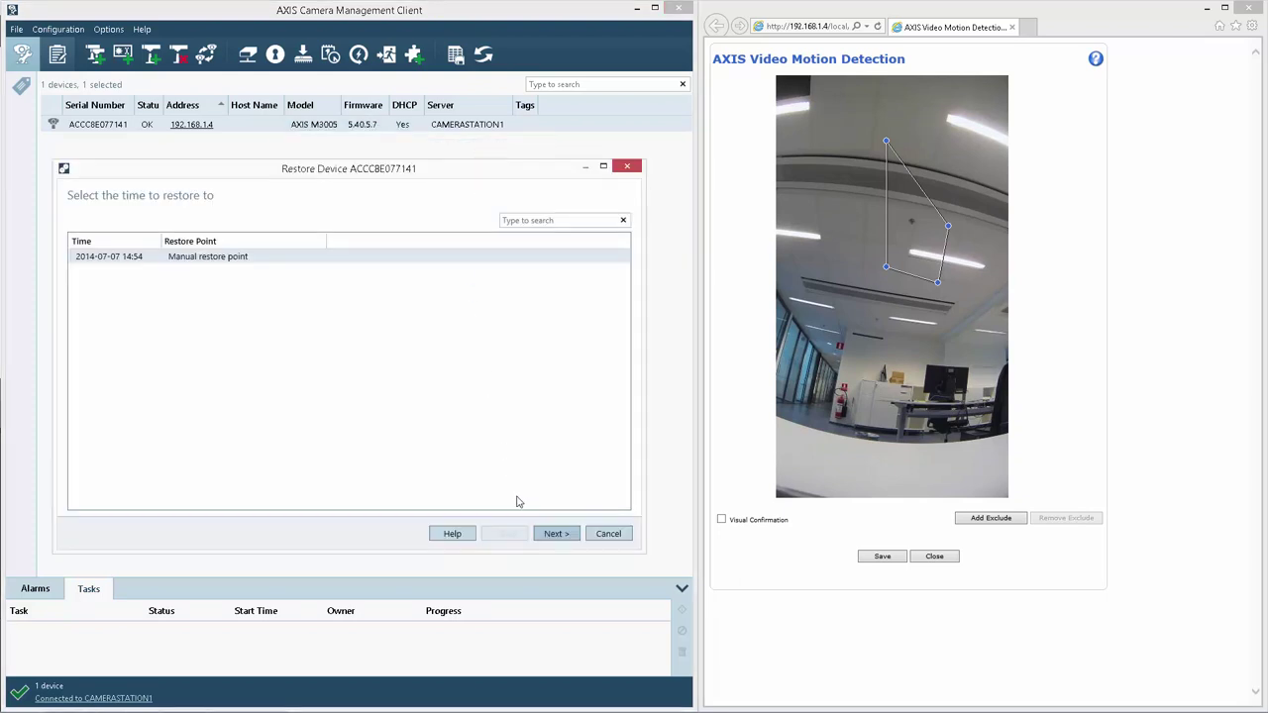
click(554, 535)
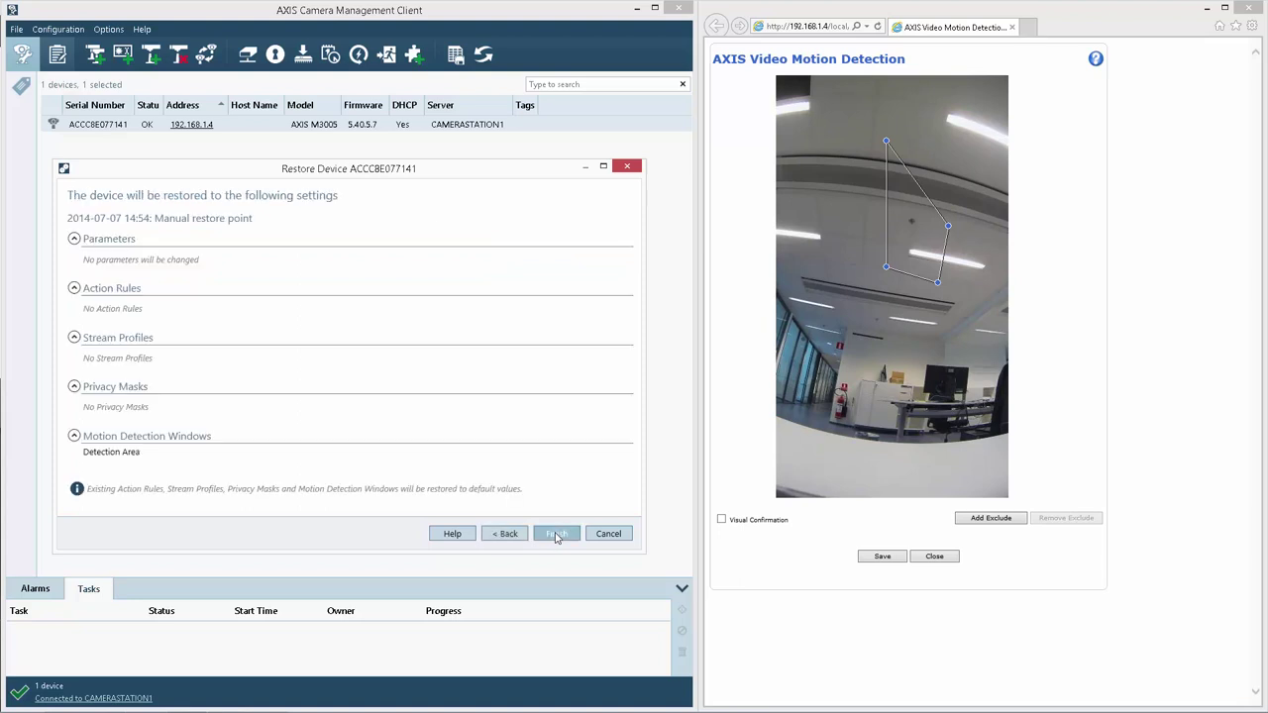
click(556, 534)
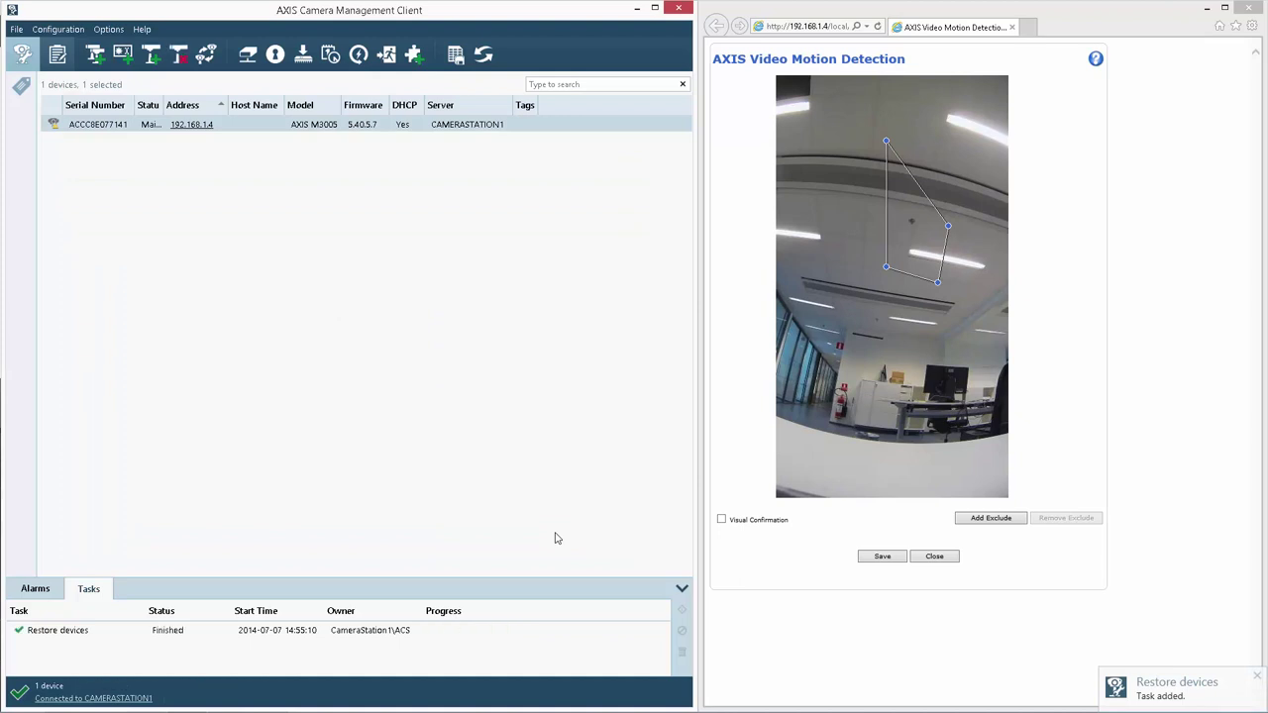
click(877, 28)
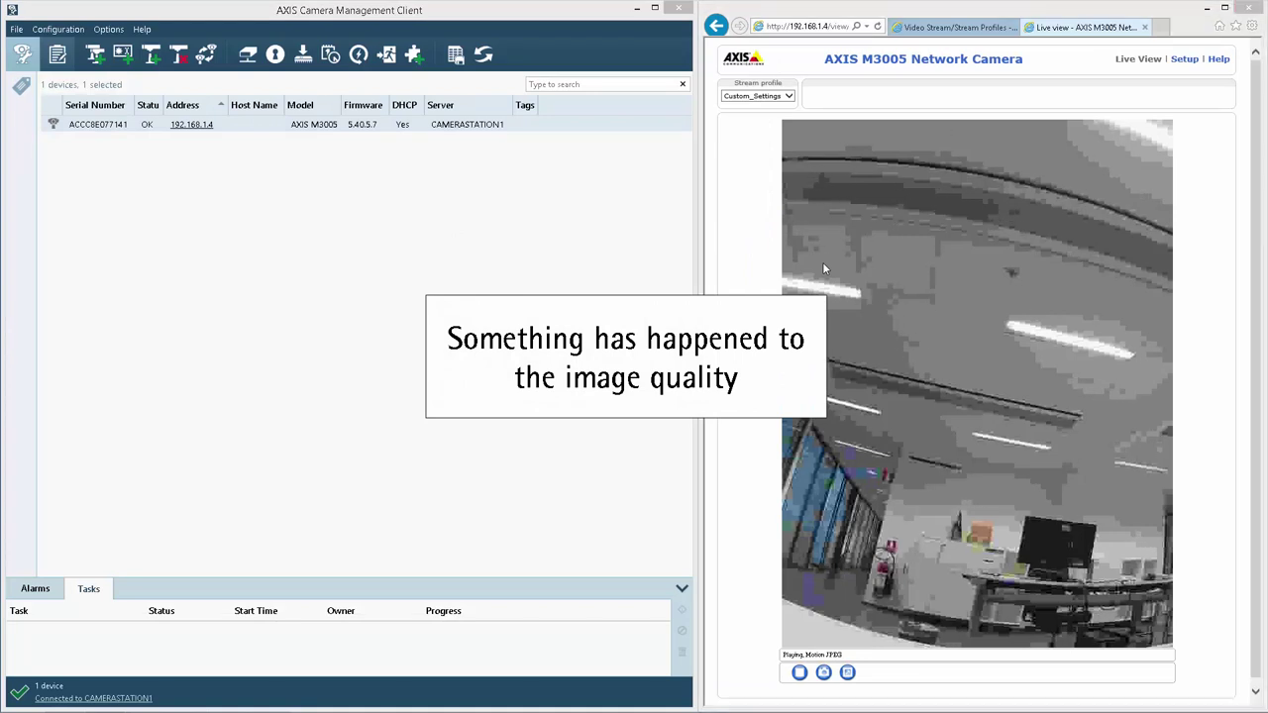
click(271, 125)
right_click(271, 125)
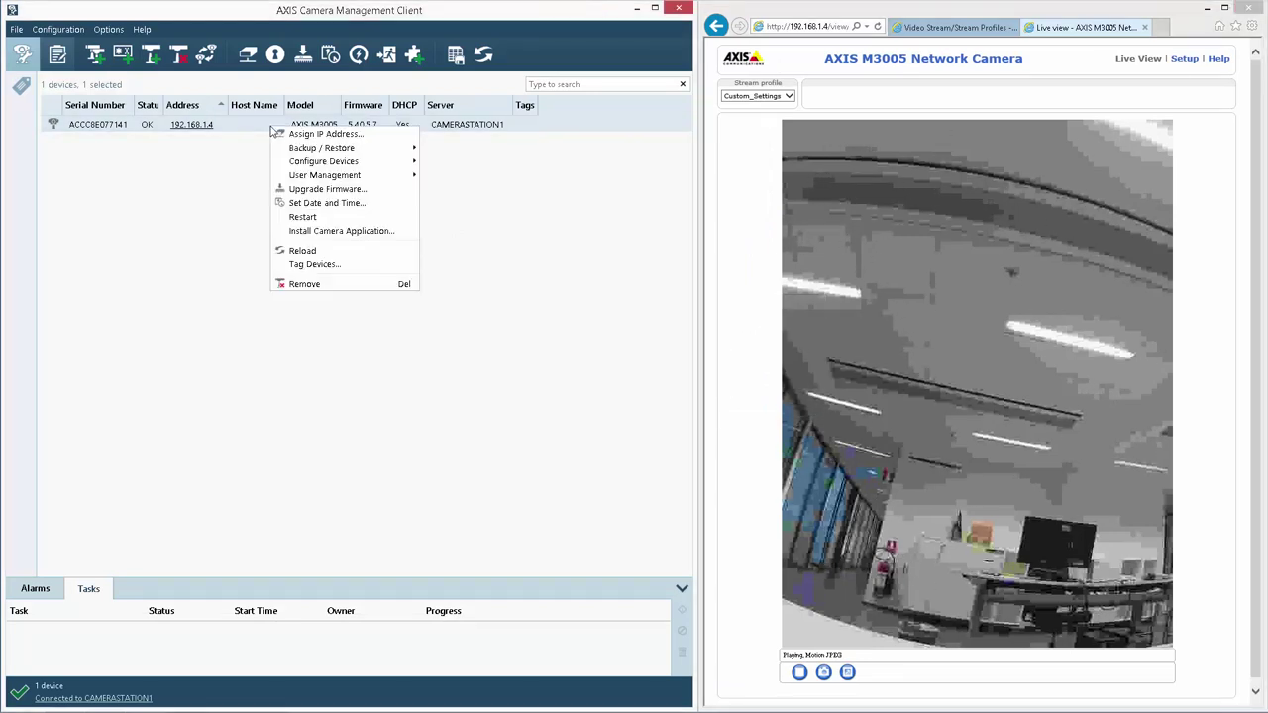
mouse_move(404, 149)
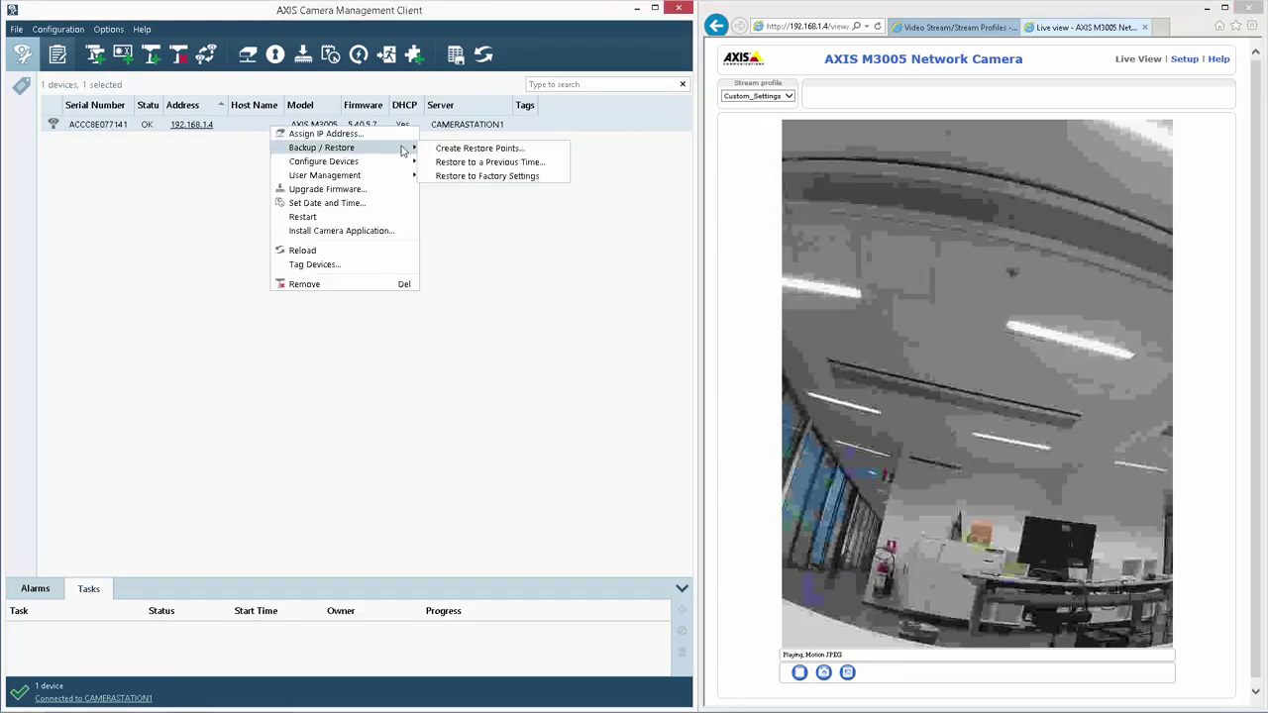
click(557, 163)
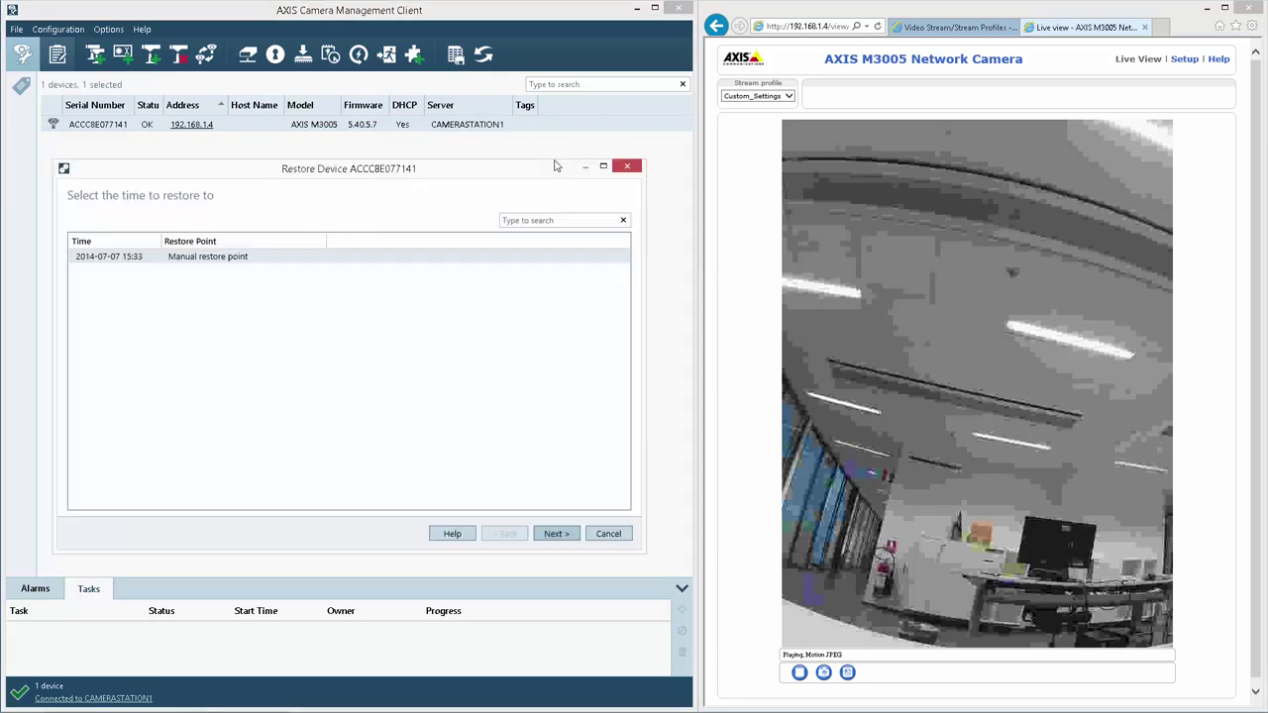
click(557, 534)
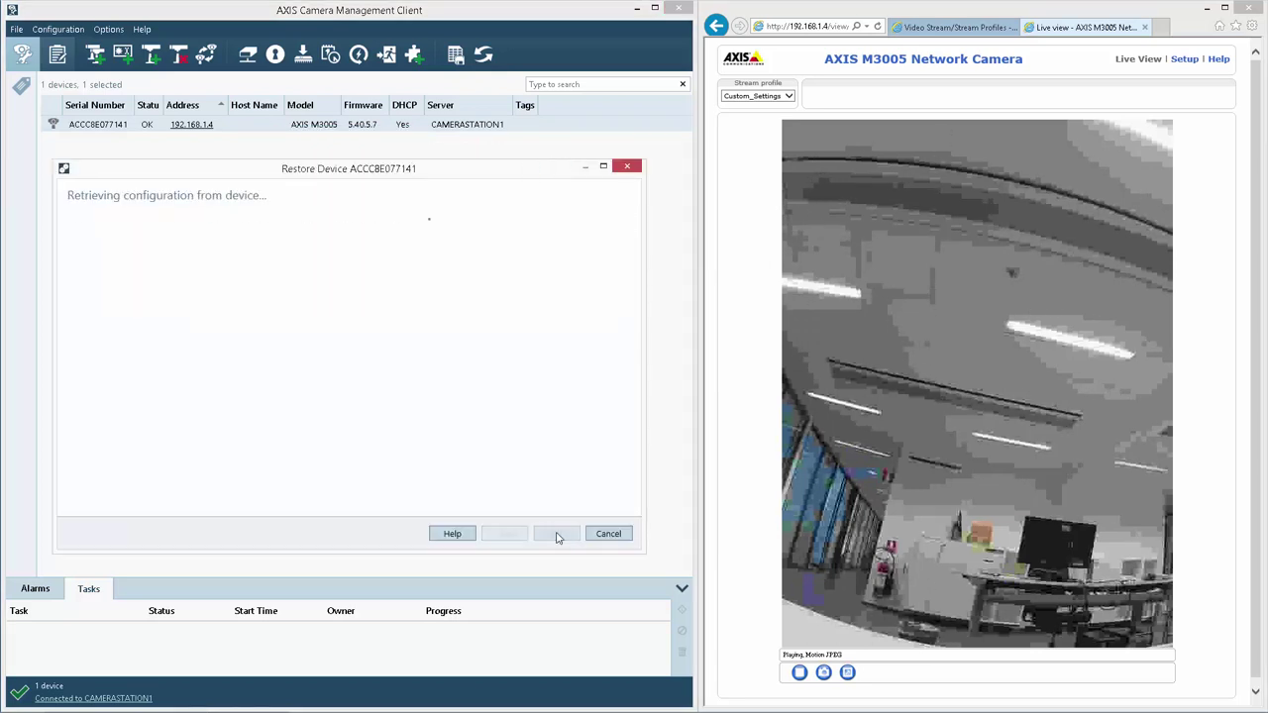
click(556, 534)
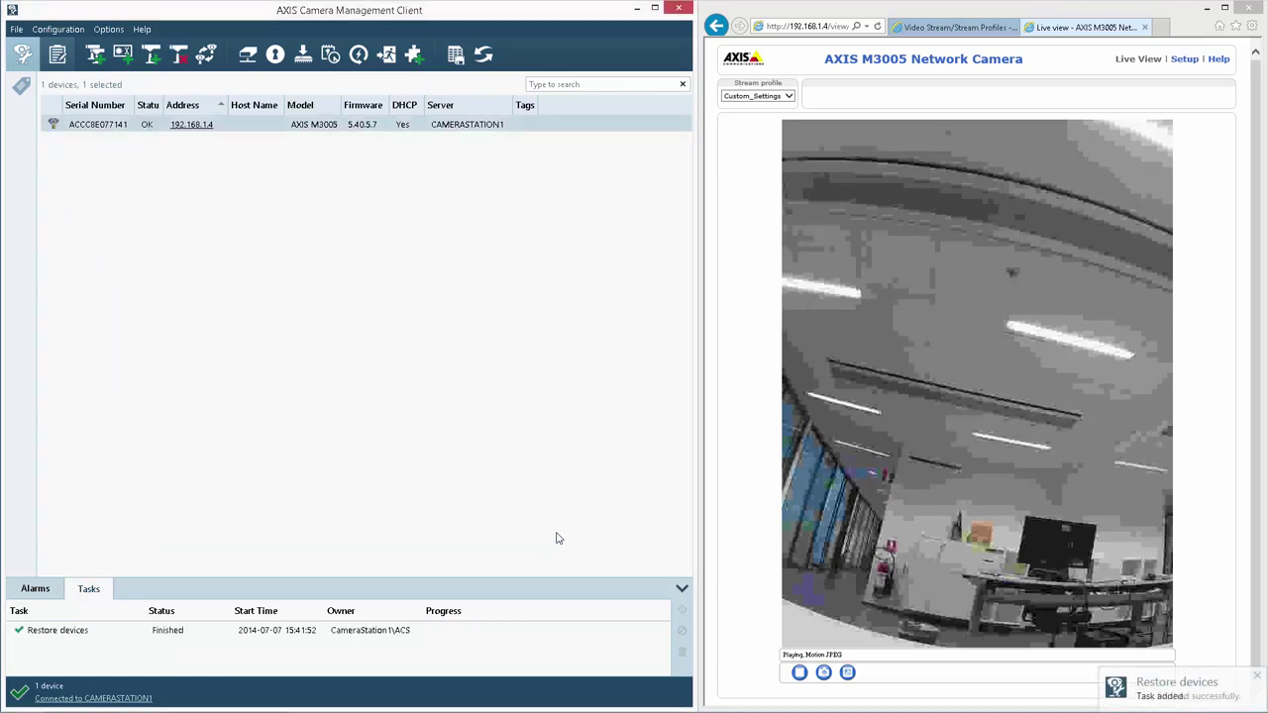
Reload the camera's Live View page and switch the stream profile to Custom_Settings.
click(878, 27)
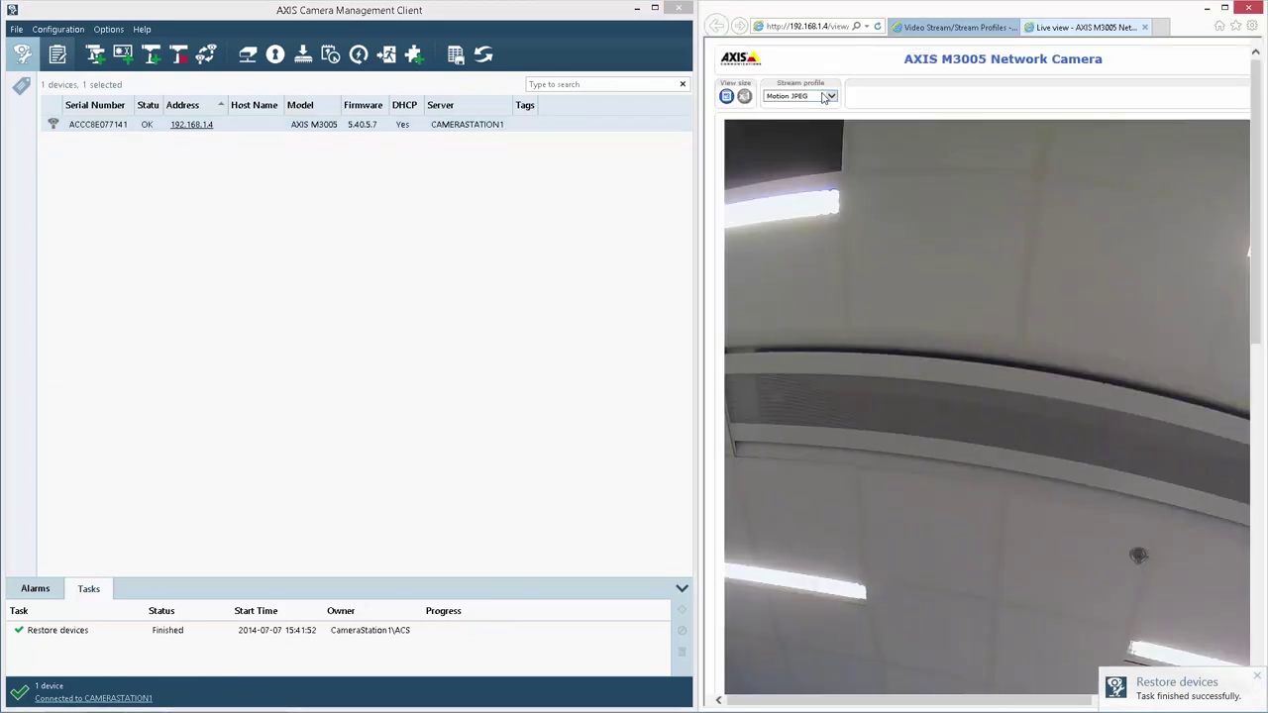
click(827, 97)
click(798, 144)
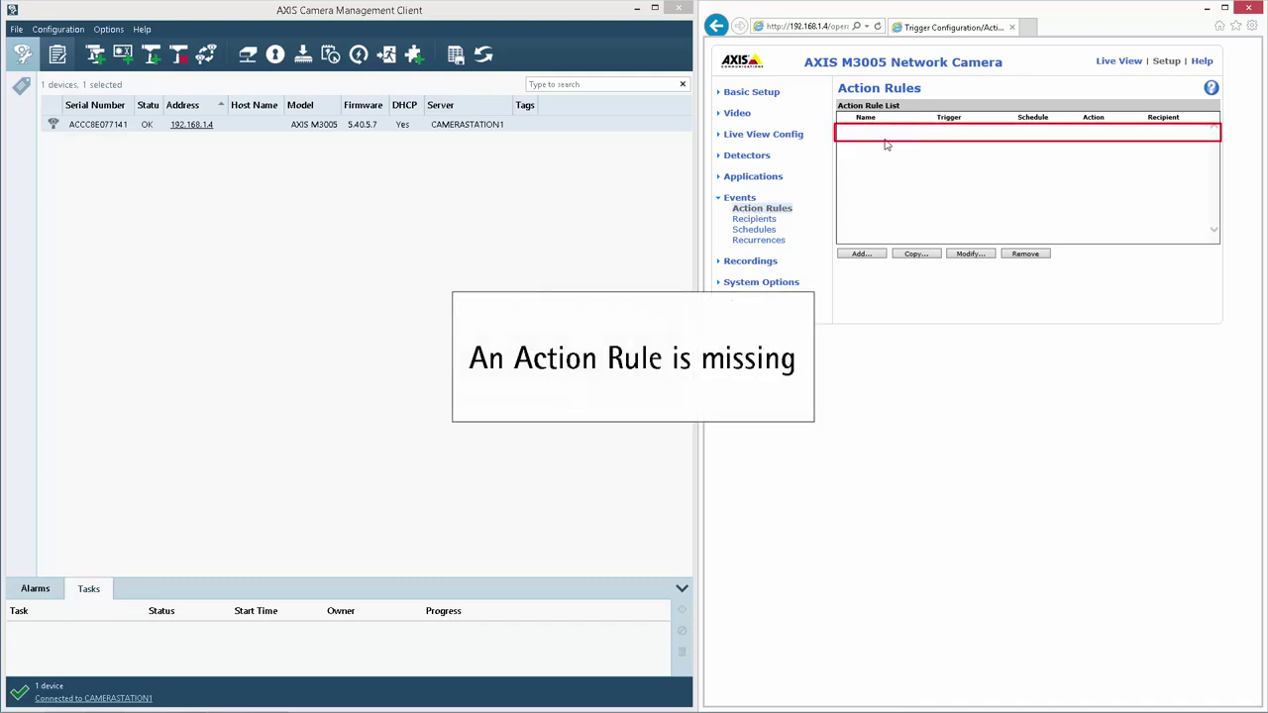
right_click(260, 126)
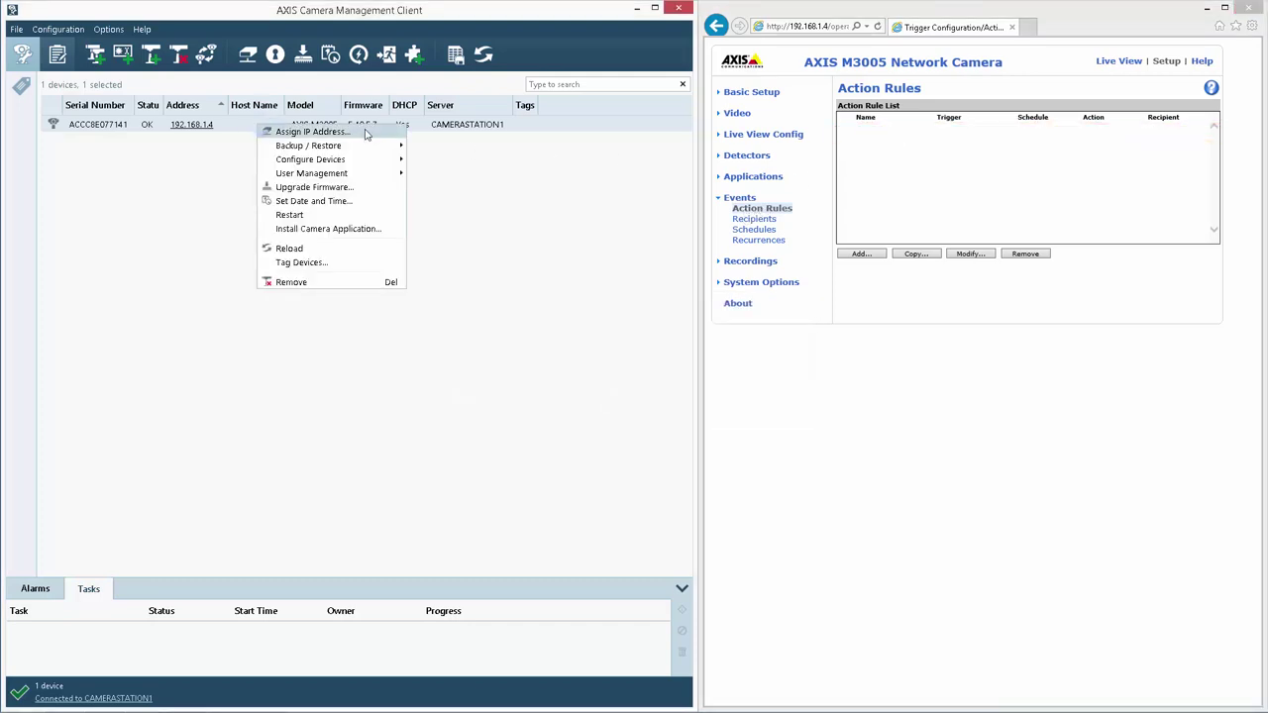
mouse_move(364, 147)
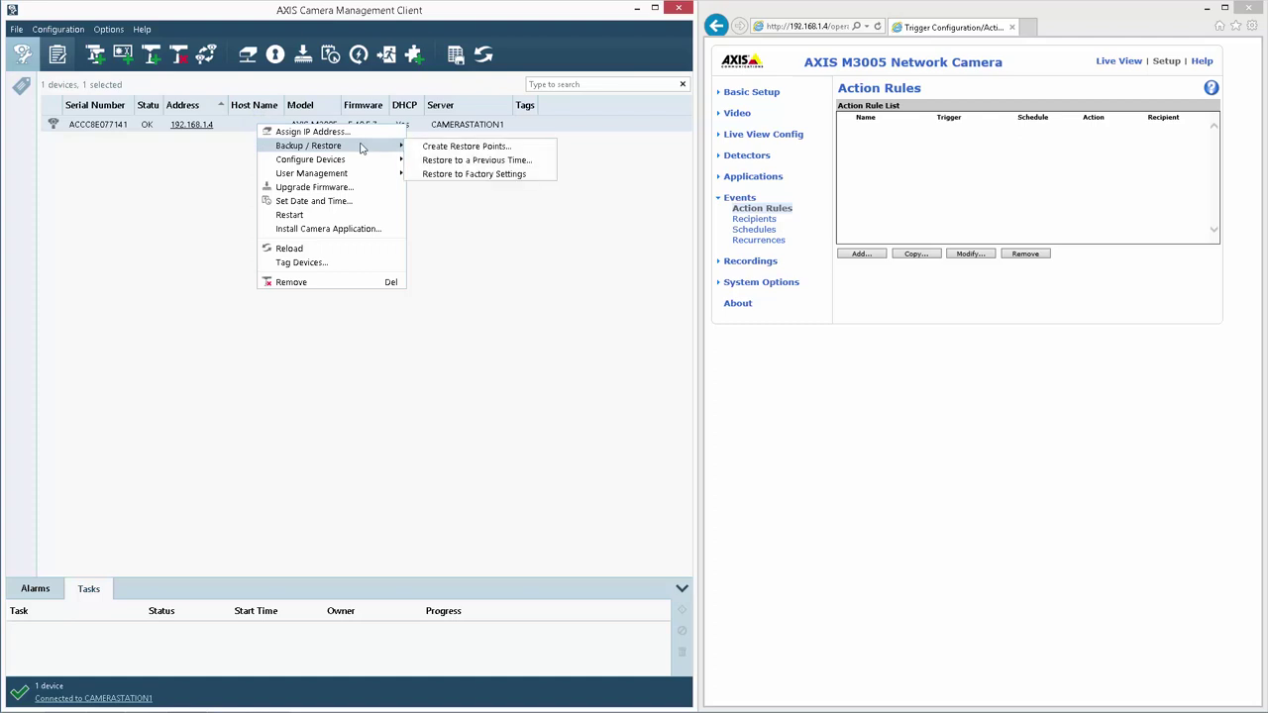
click(534, 163)
click(567, 541)
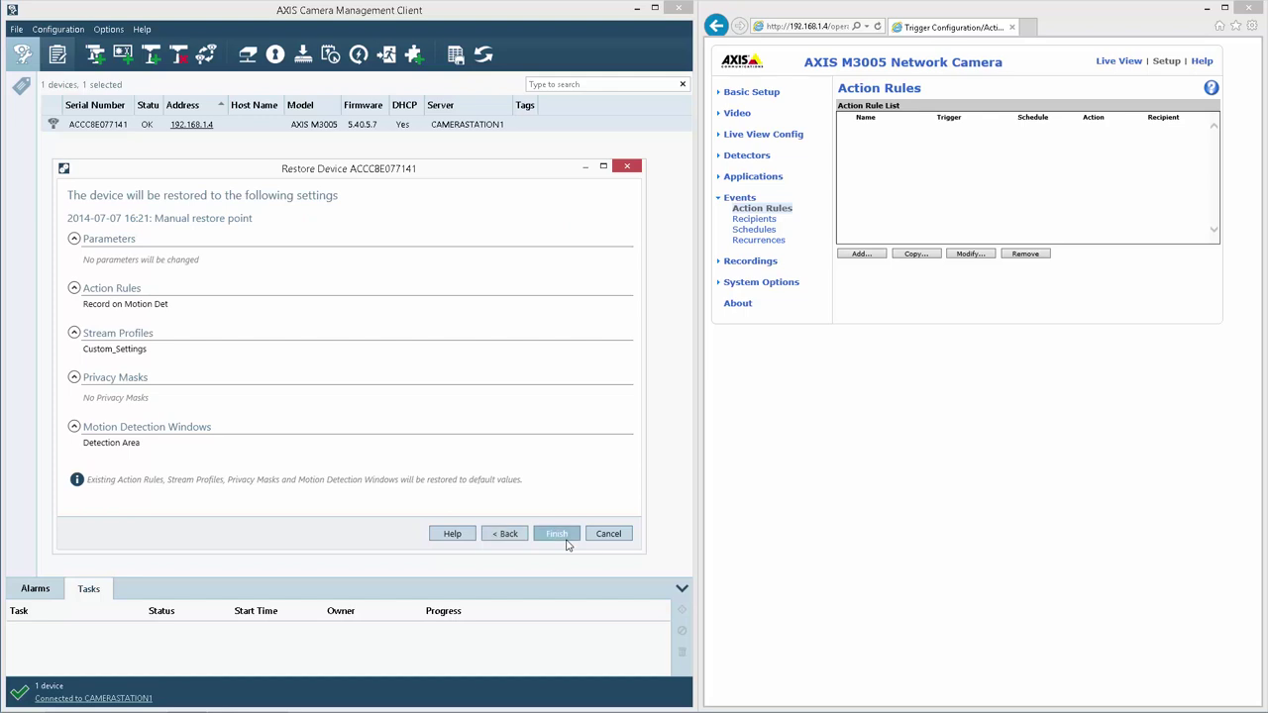
click(567, 544)
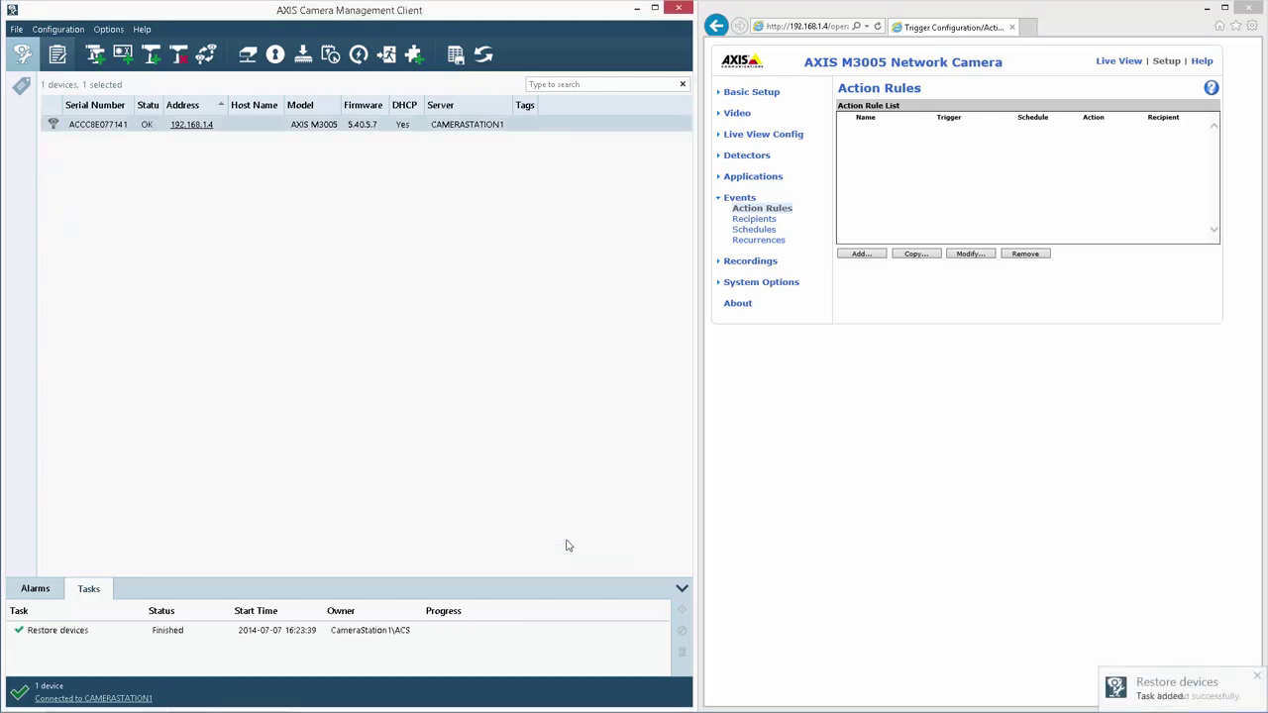
click(877, 27)
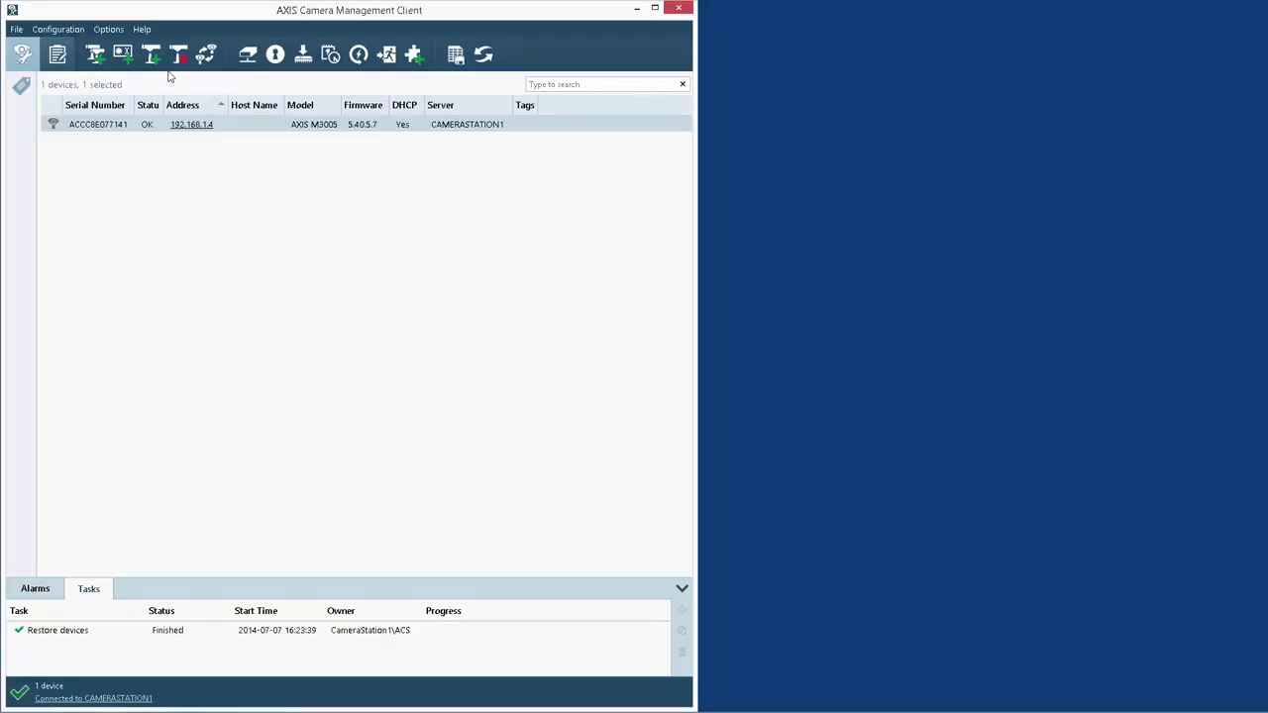
Review the Restore Point Settings and accept automatic restore point creation with 10 automatic restore points kept per device.
click(121, 33)
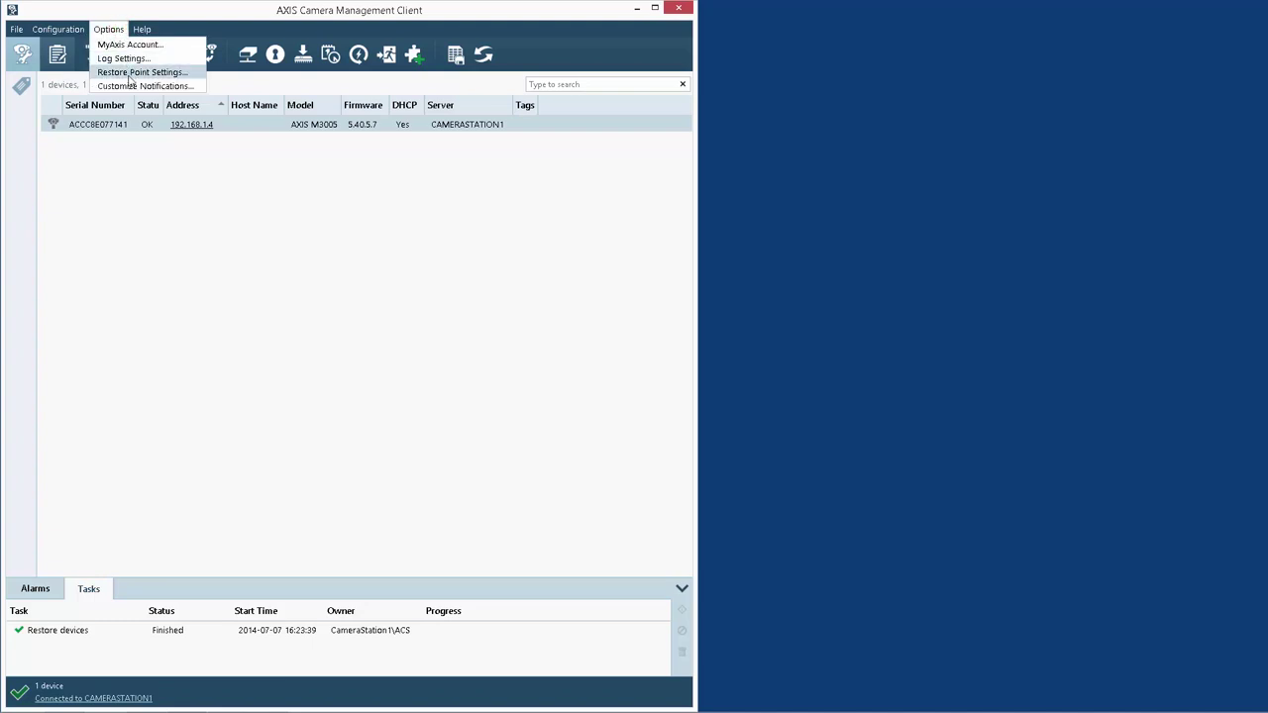
click(130, 72)
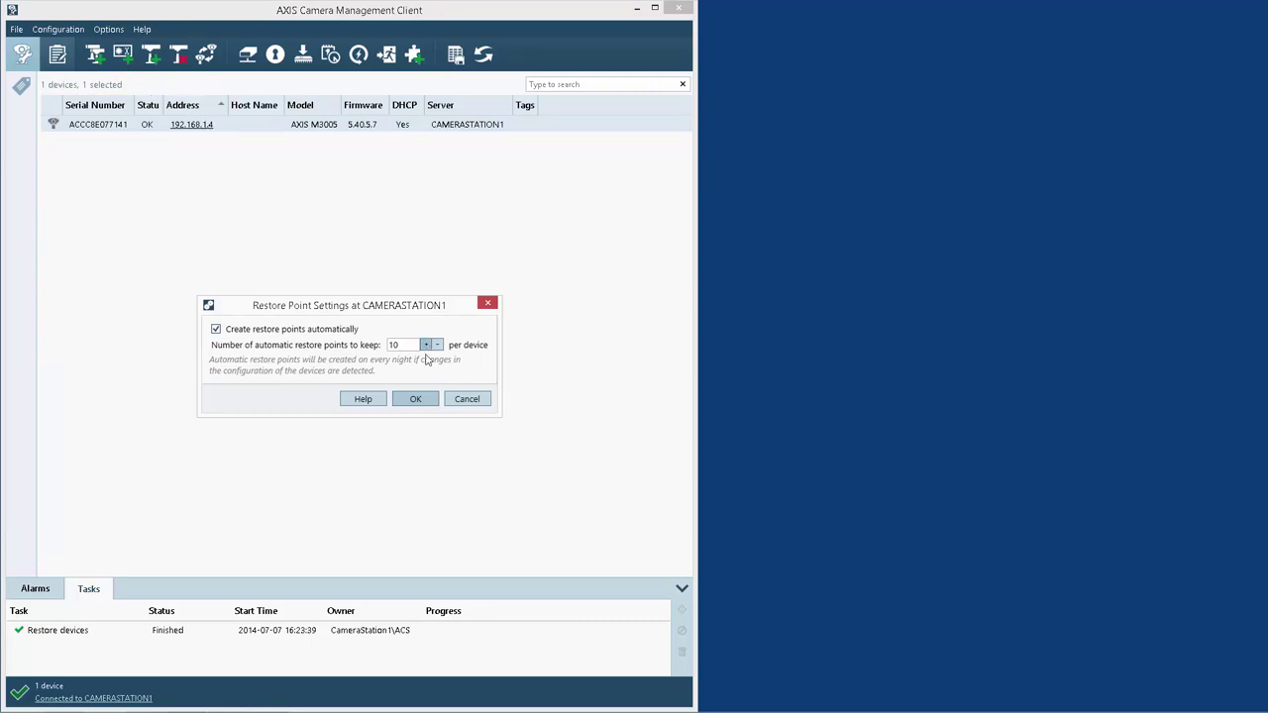
click(424, 401)
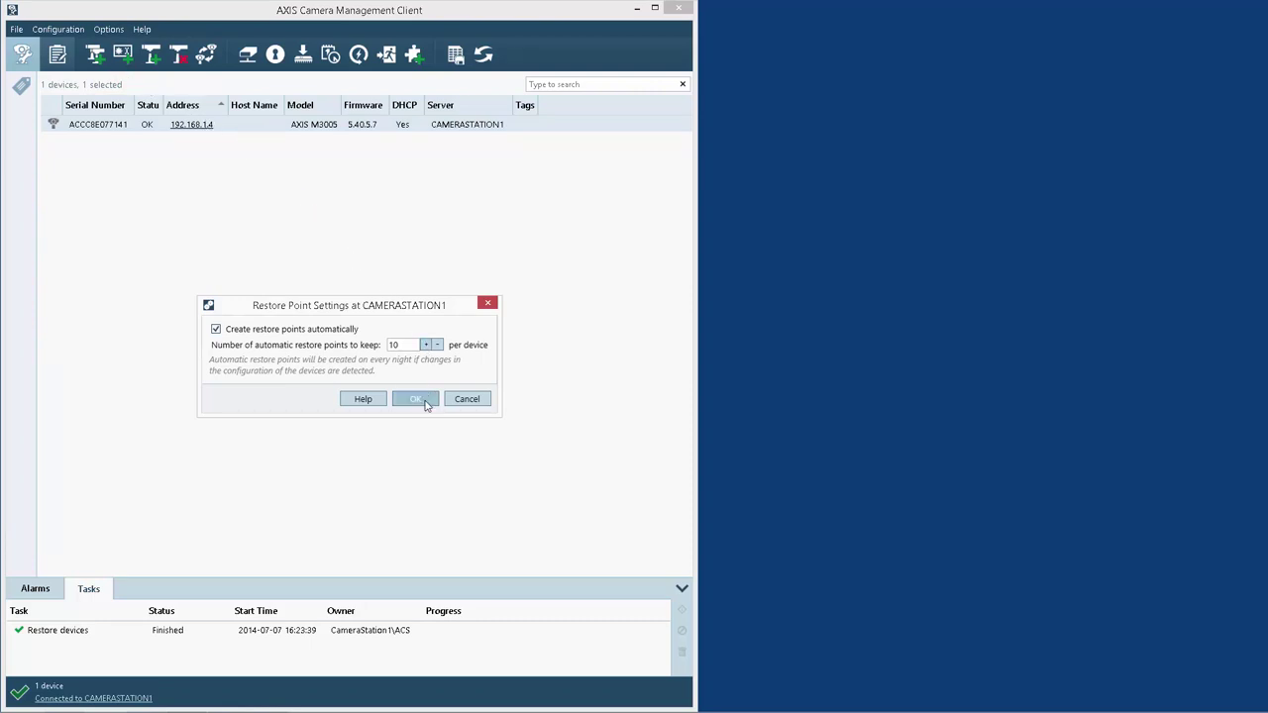